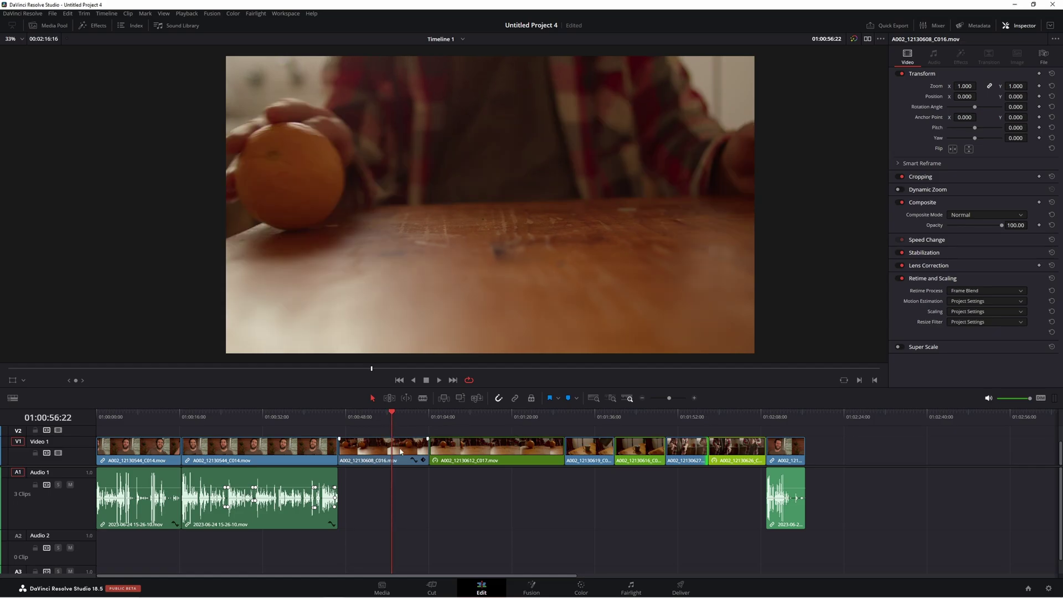
Play the timeline and show clip C017's file details and frame rate in the Inspector
key(space)
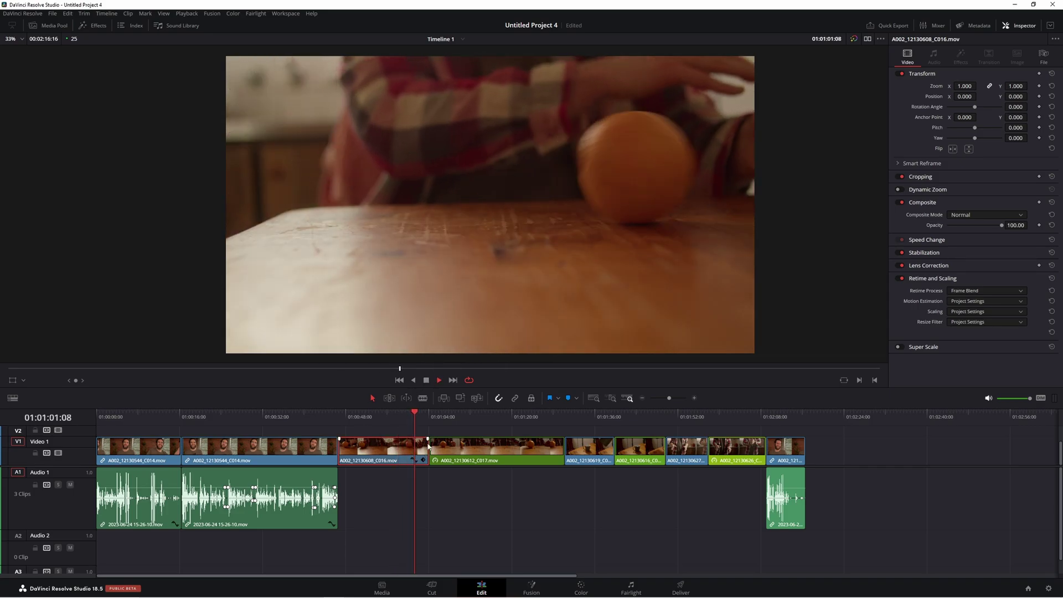
click(1043, 55)
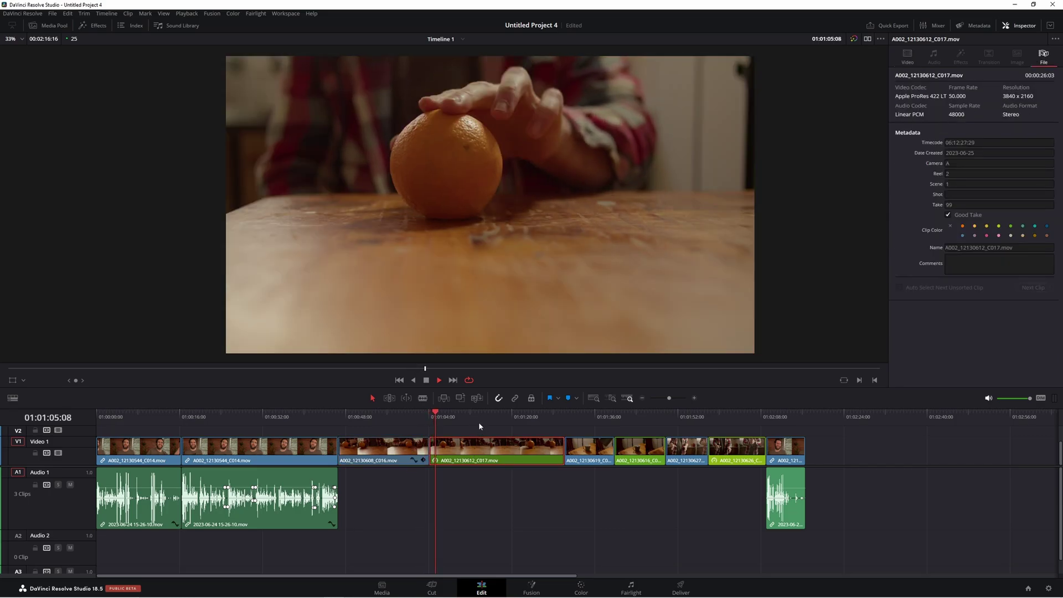
click(483, 422)
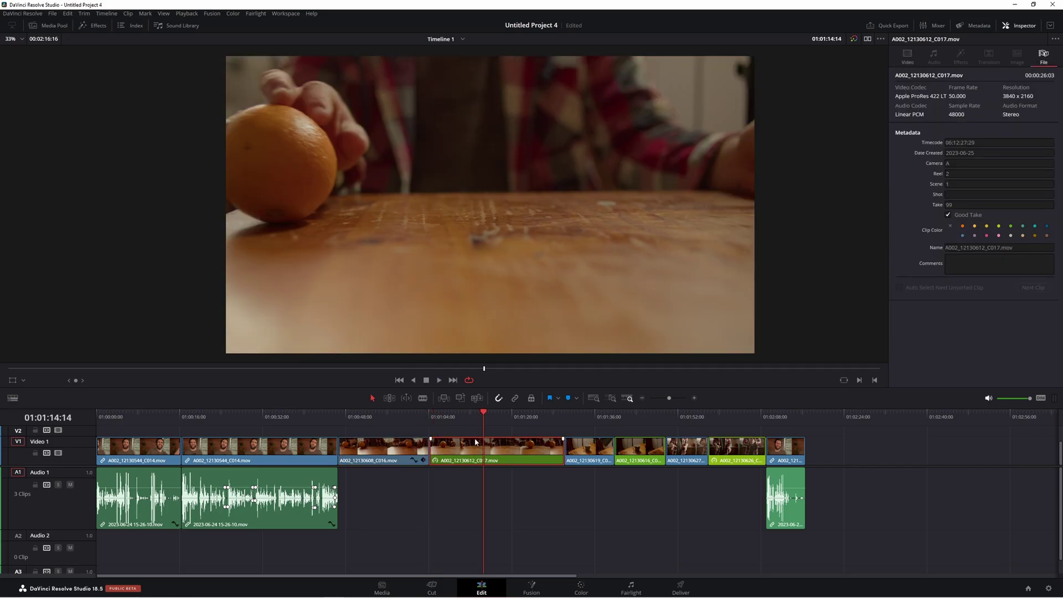
click(439, 380)
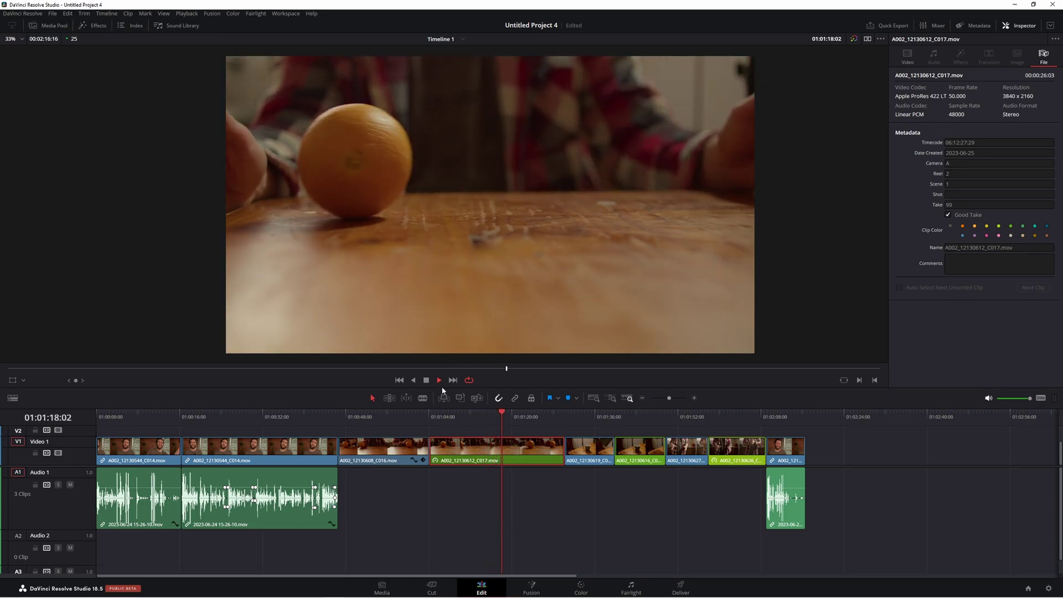
Play the C019 and C018 pouring clips and the C023 hand-rubbing clip in turn
click(593, 431)
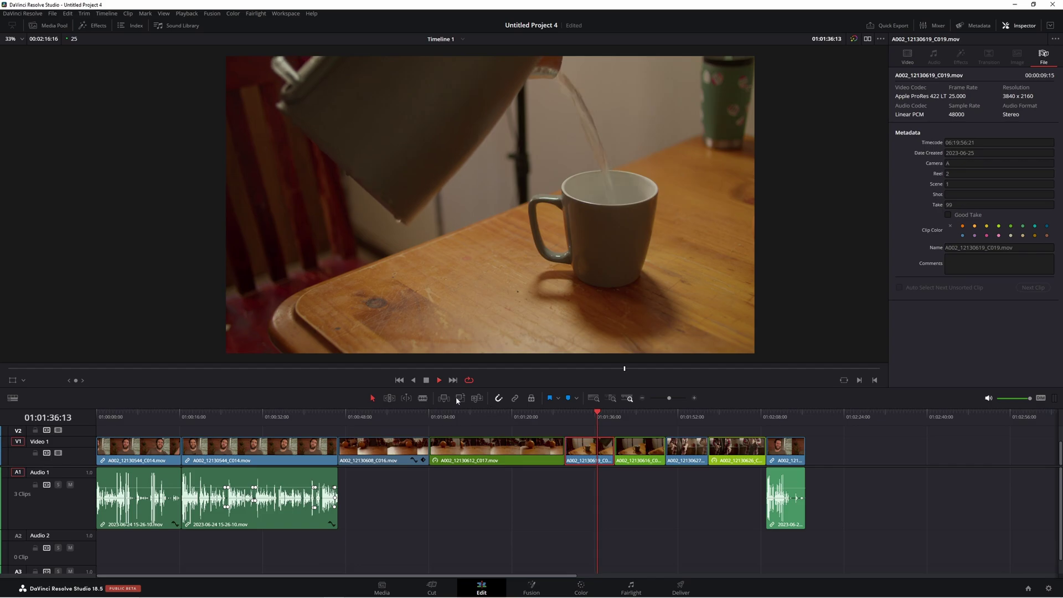
click(426, 380)
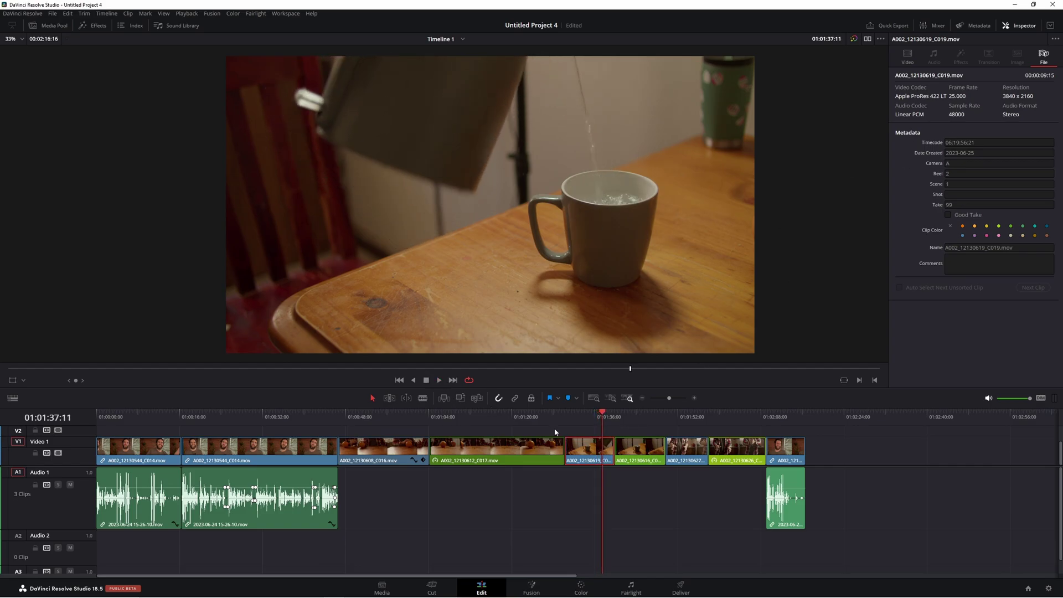
click(632, 443)
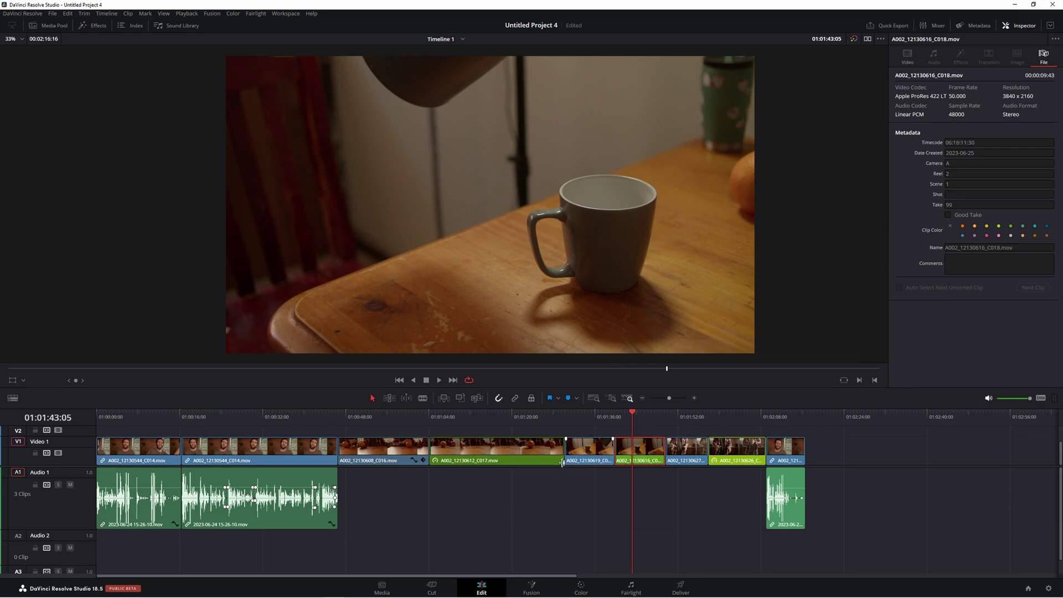
click(445, 381)
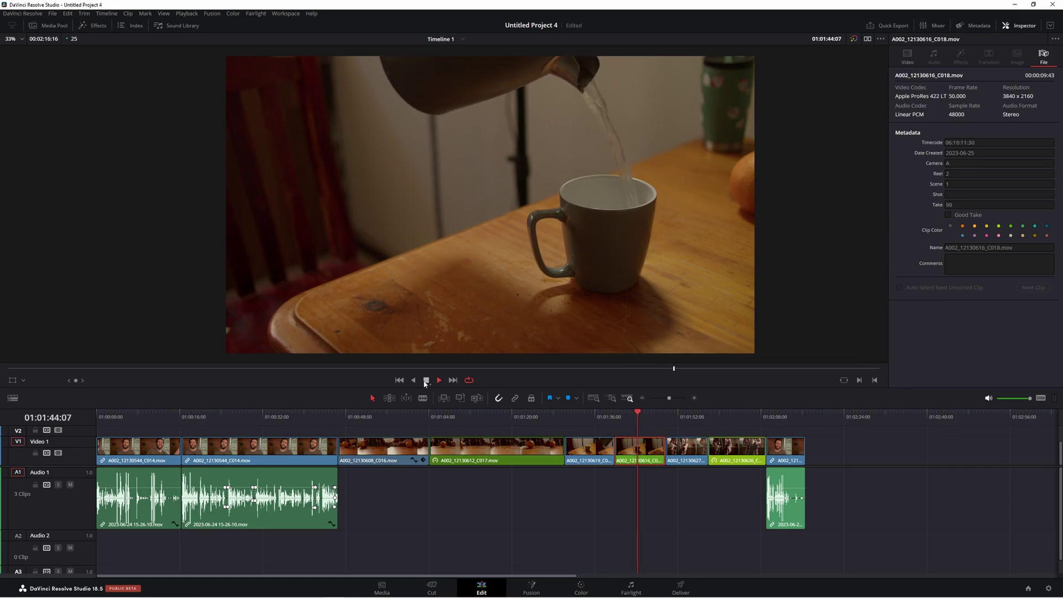
click(688, 452)
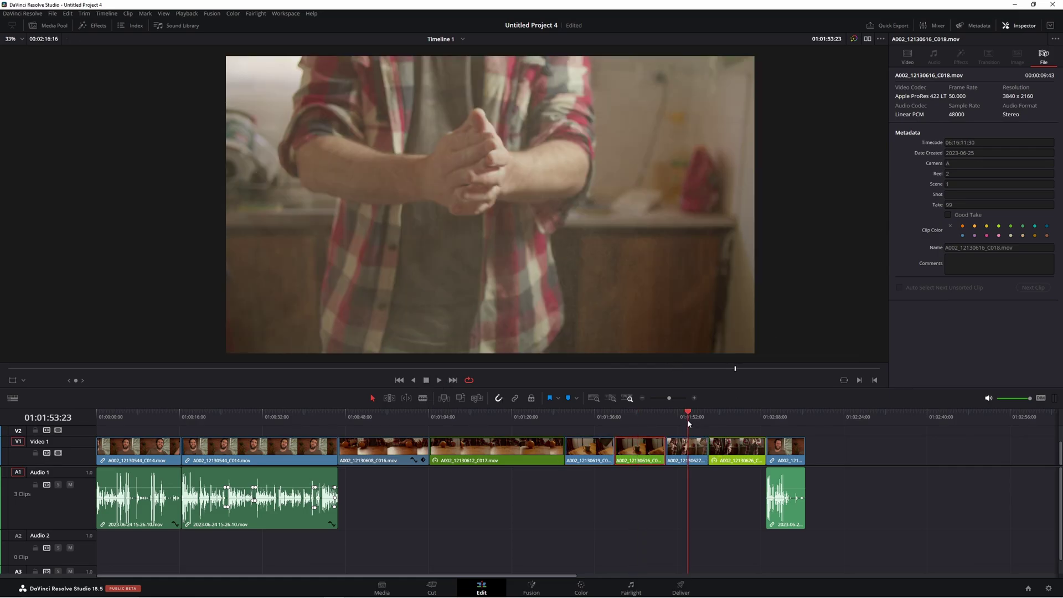
click(438, 380)
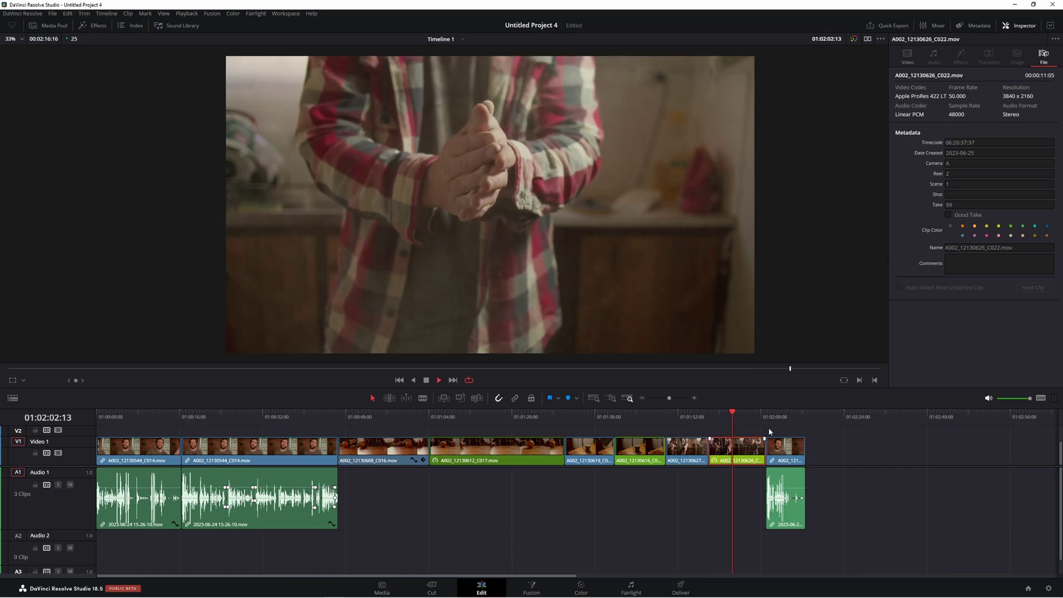
Replay the last few seconds of C023, then return to the C017 orange clip
key(space)
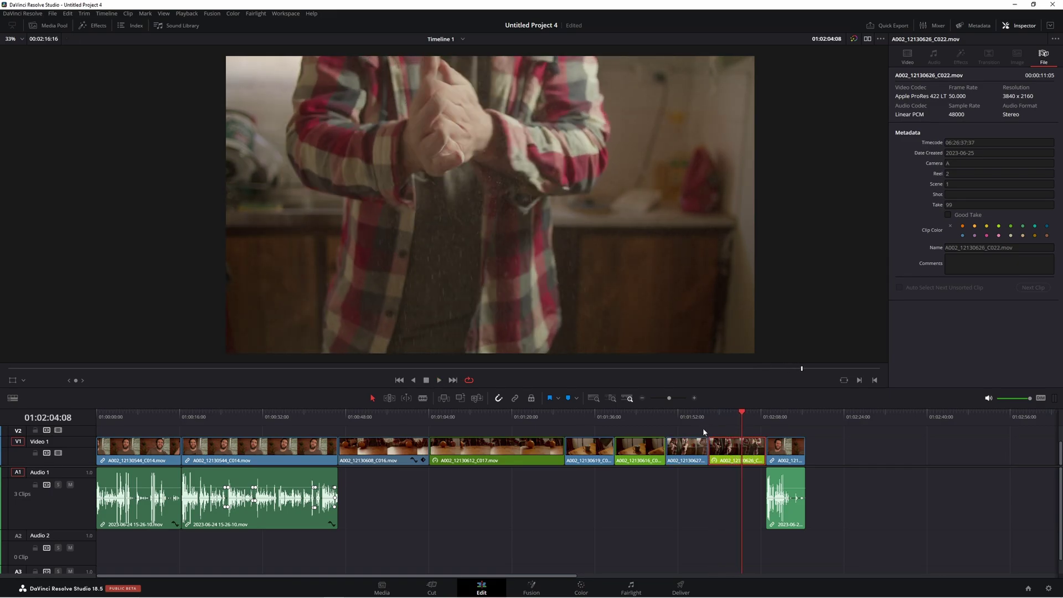
click(709, 427)
click(437, 380)
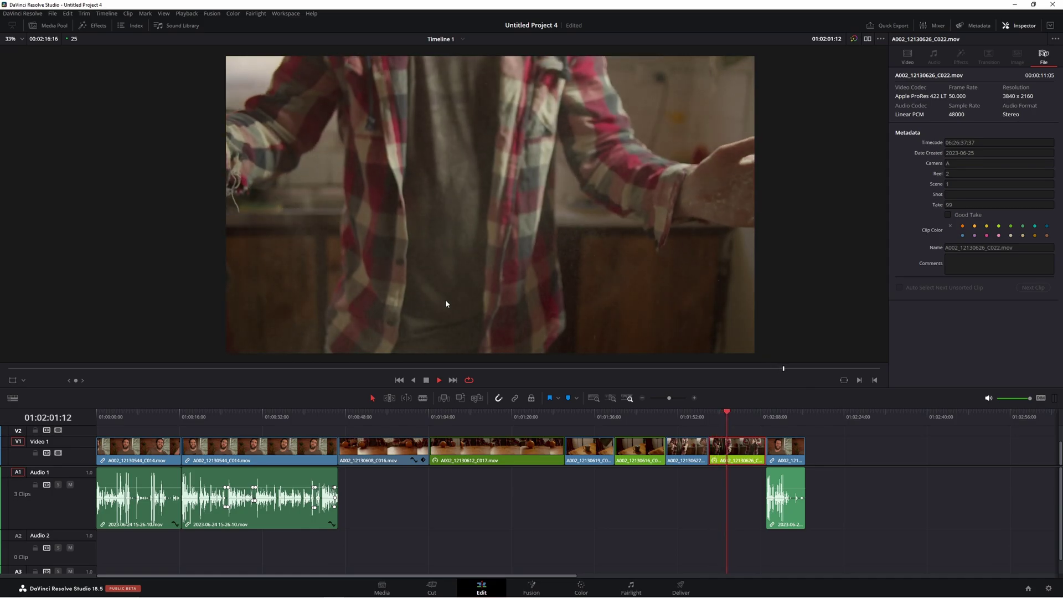
click(426, 380)
click(498, 446)
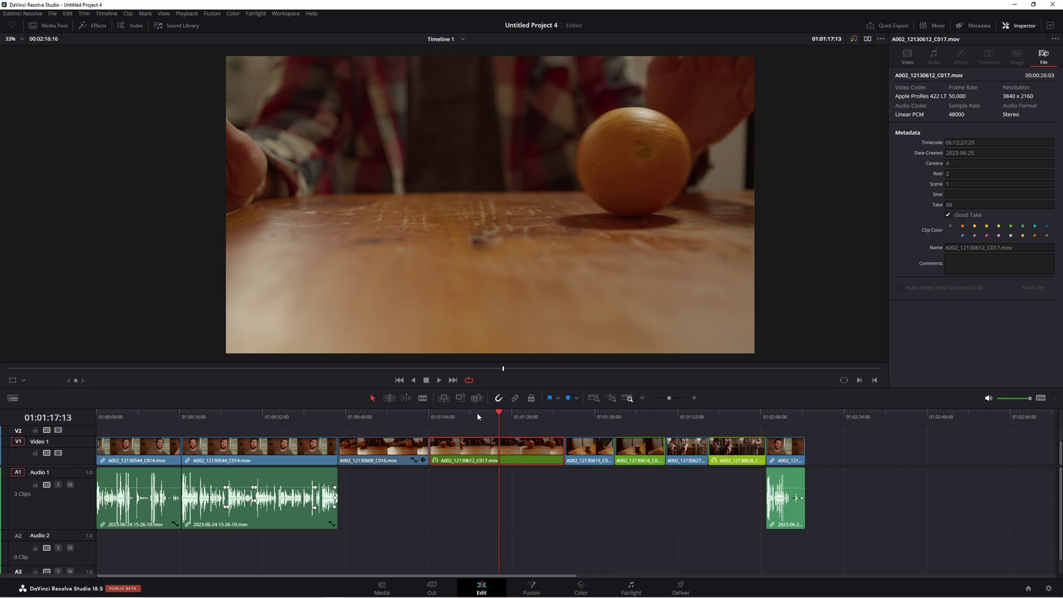
Replay an earlier part of the orange shot and select the 25 fps C016 clip
drag(478, 414, 379, 415)
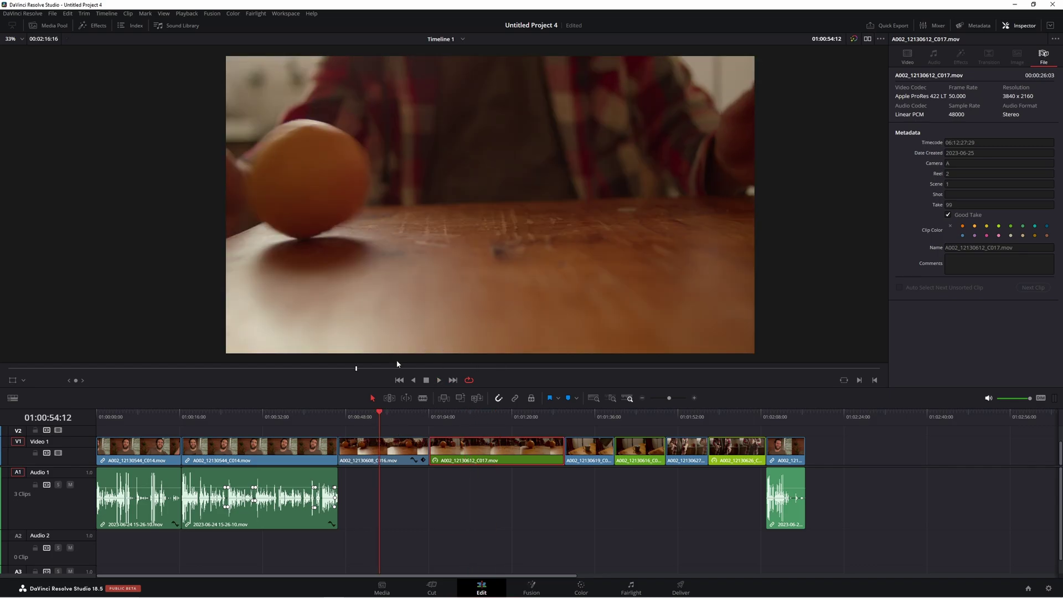
click(439, 379)
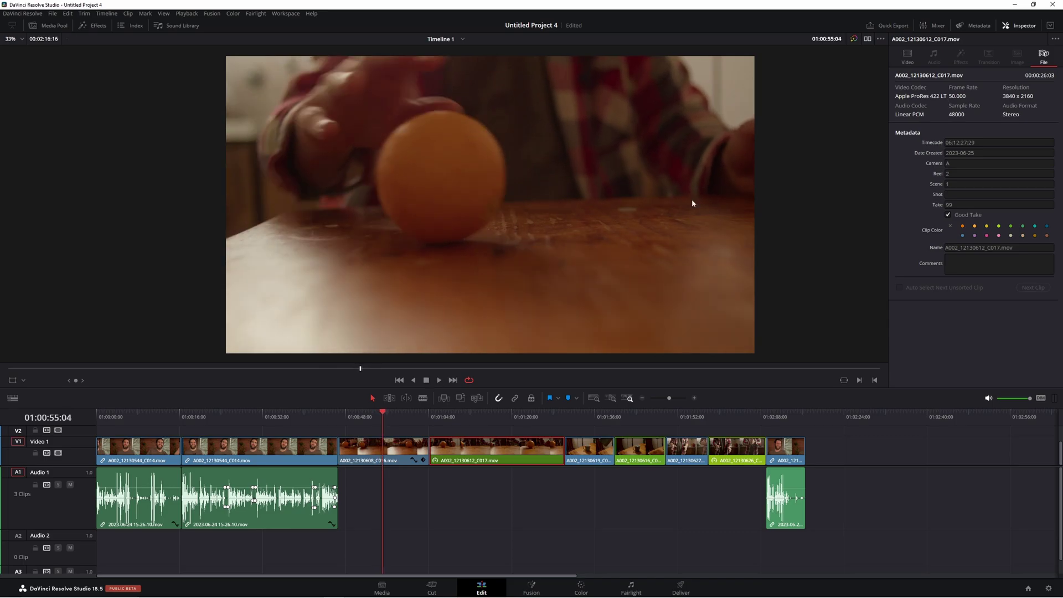
click(391, 450)
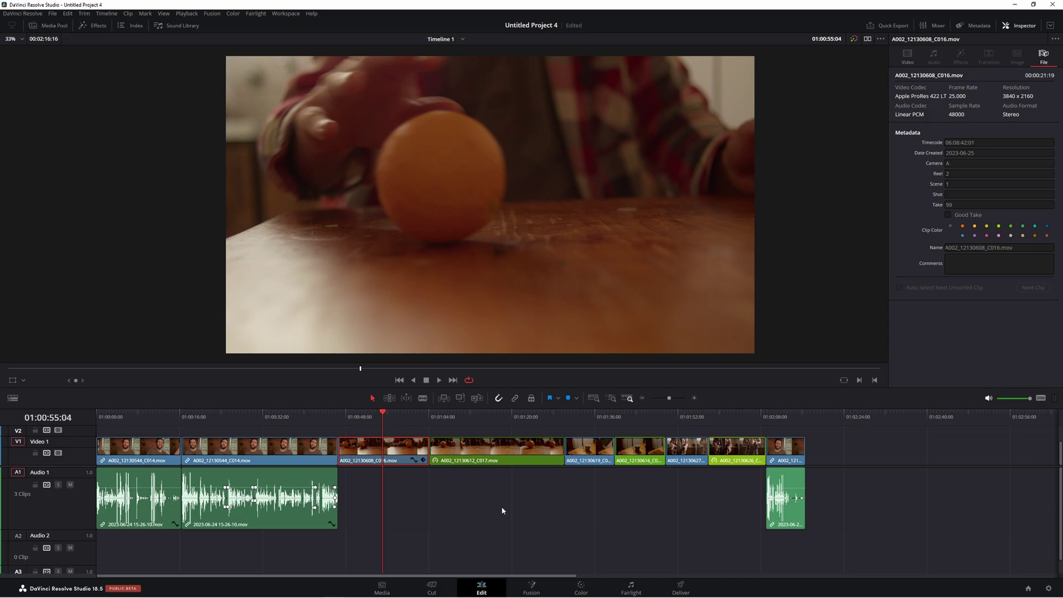
Change C016's clip speed to 50%, then reopen the speed dialog to confirm 12.5 fps
right_click(401, 448)
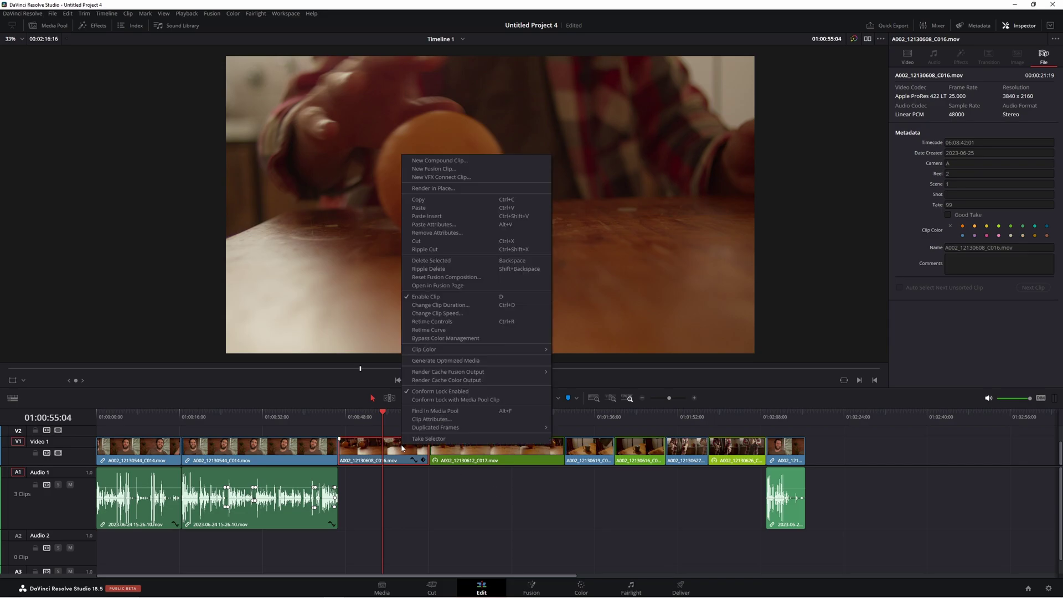
click(449, 315)
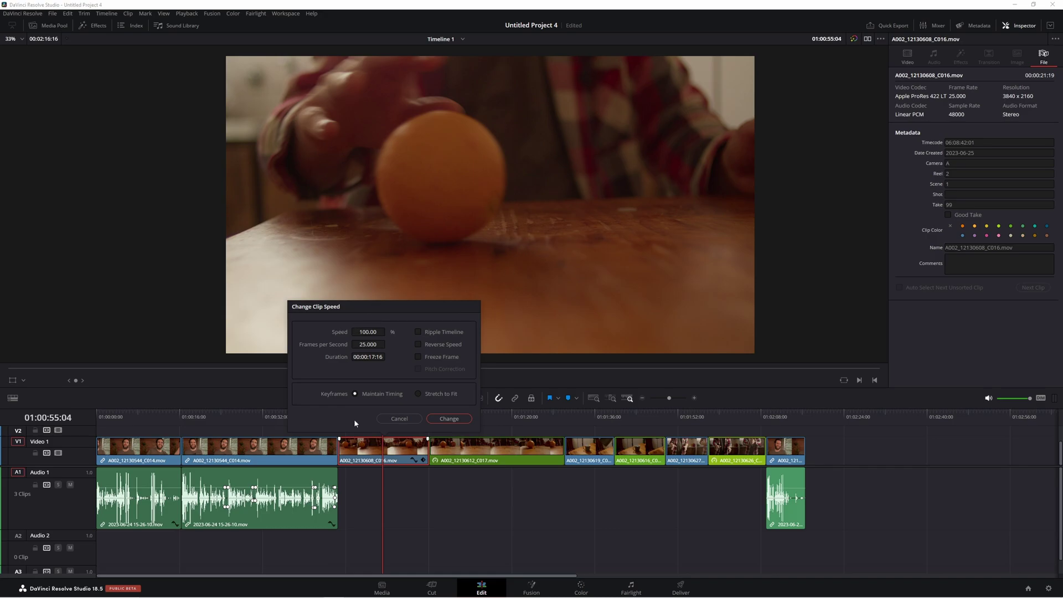
click(368, 332)
text(50)
click(449, 418)
right_click(383, 446)
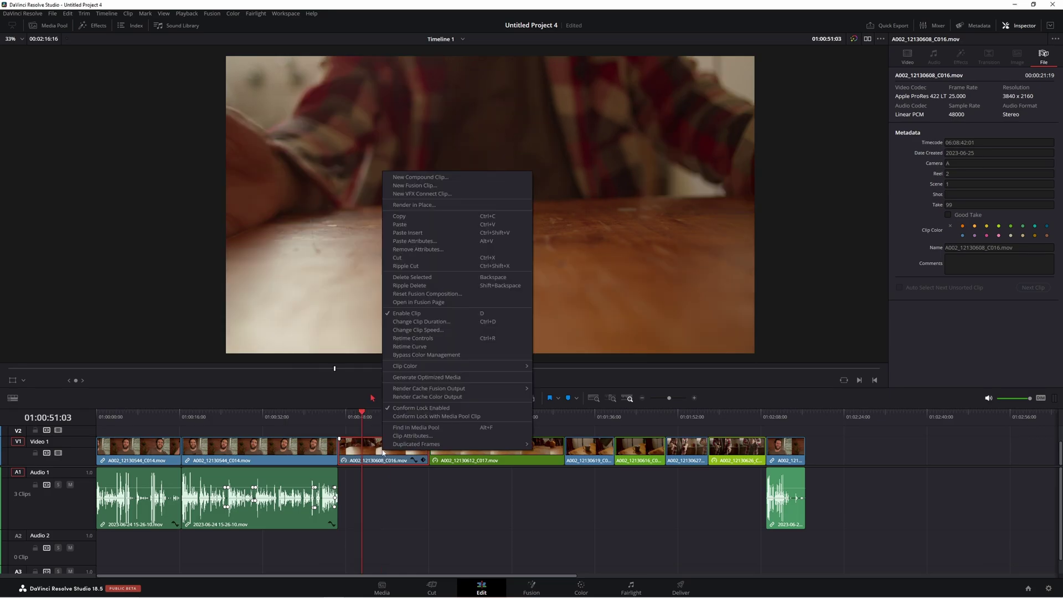
click(433, 337)
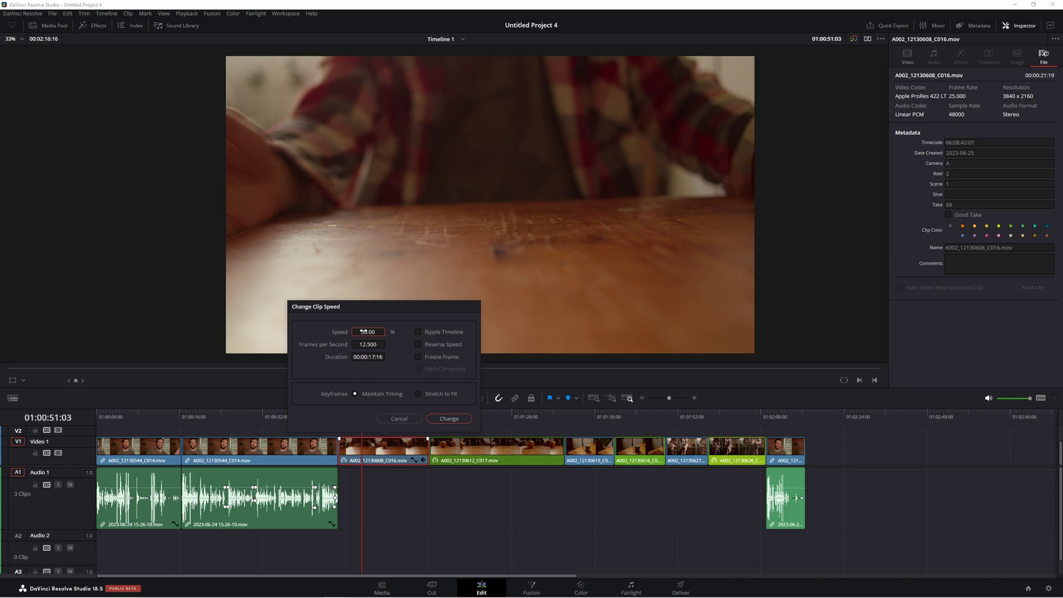
click(398, 419)
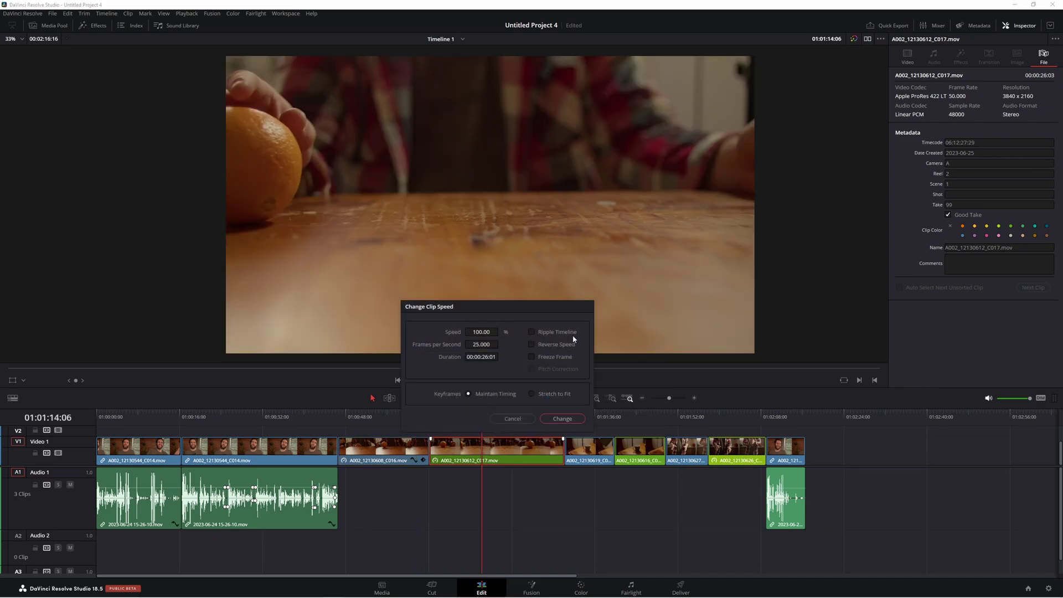
click(478, 333)
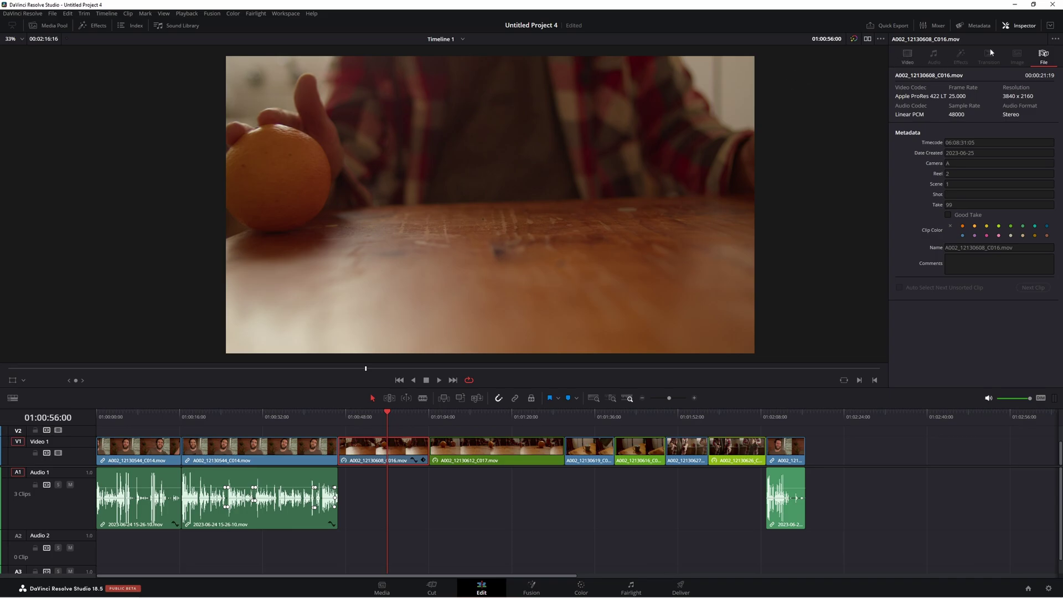
Expand Retime and Scaling in C016's Inspector Video tab, showing Retime Process at Frame Blend
click(1021, 25)
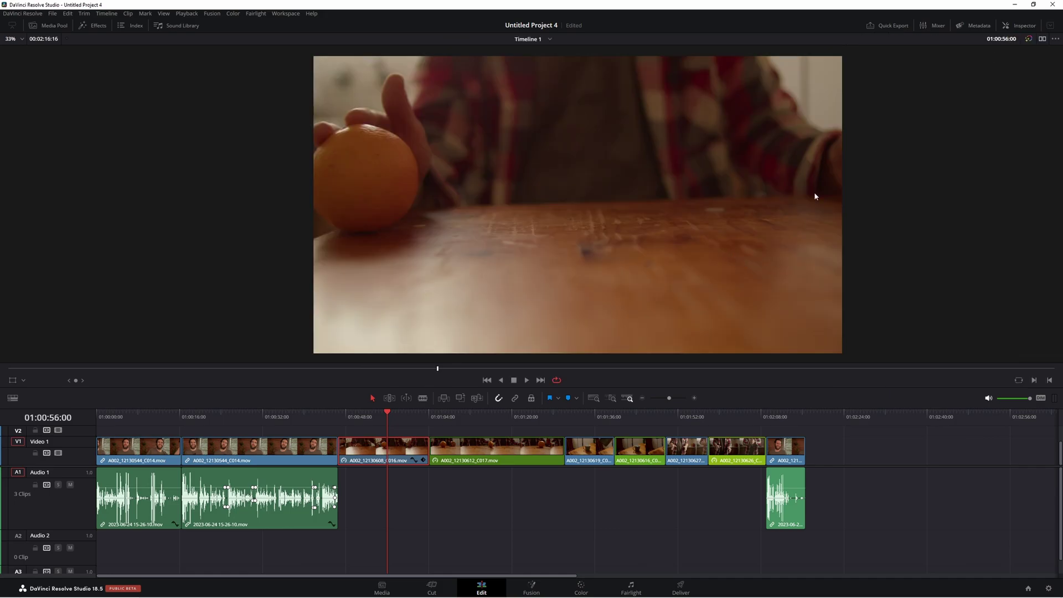
click(1023, 26)
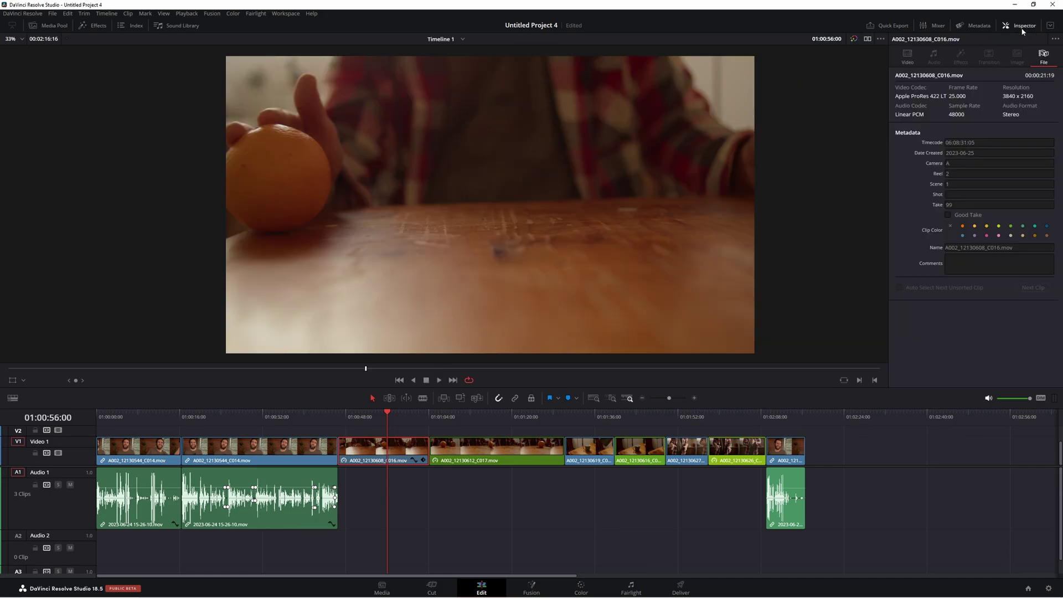
click(907, 60)
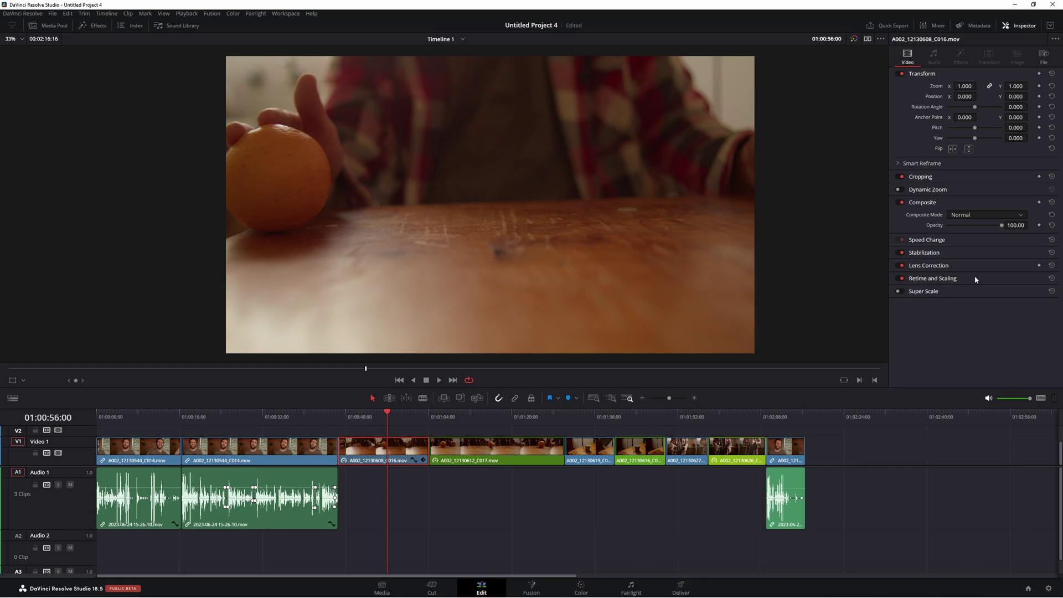
click(940, 279)
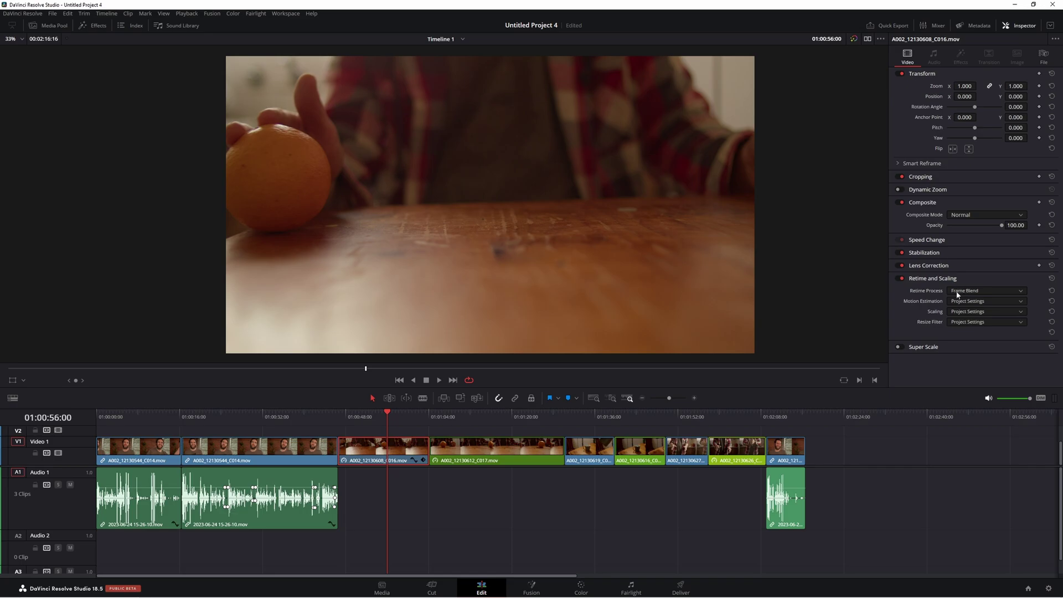
Set C016's Retime Process to Nearest and play the slowed clip
click(956, 292)
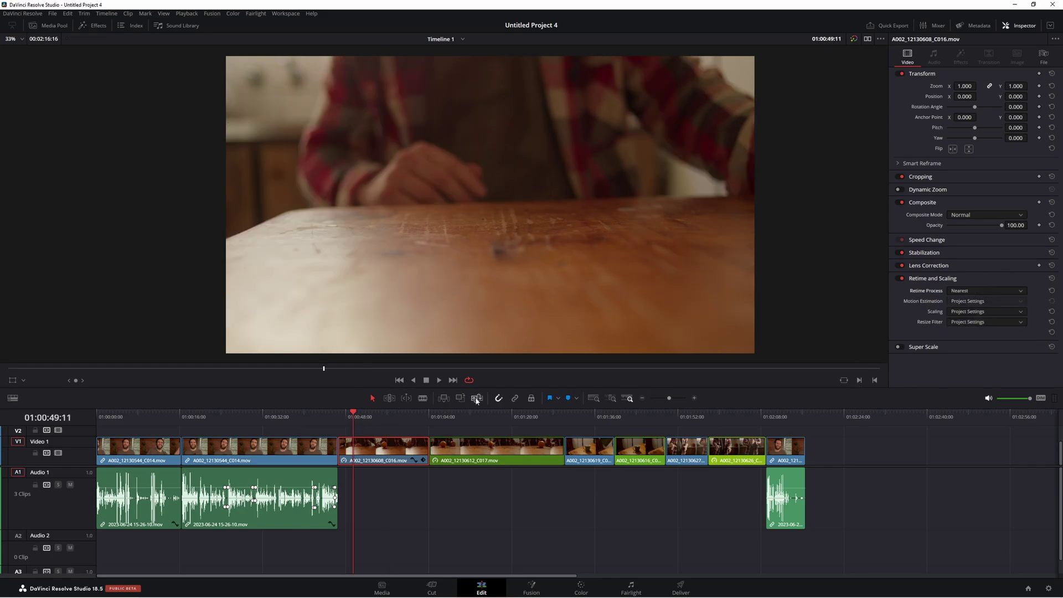
click(439, 380)
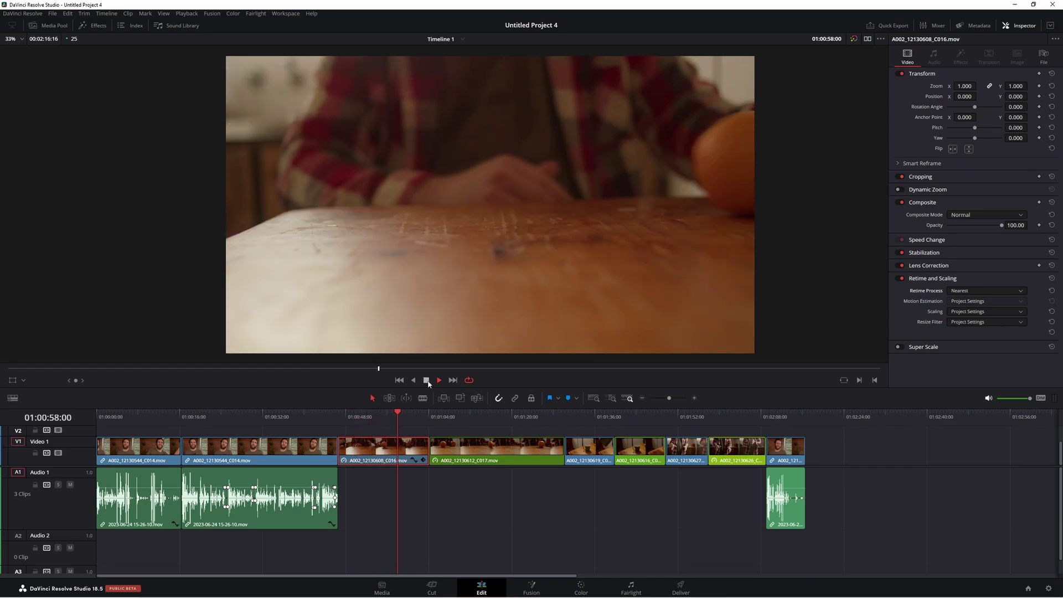
click(426, 379)
Switch C016's retiming to Frame Blend and save the project
click(364, 416)
click(975, 292)
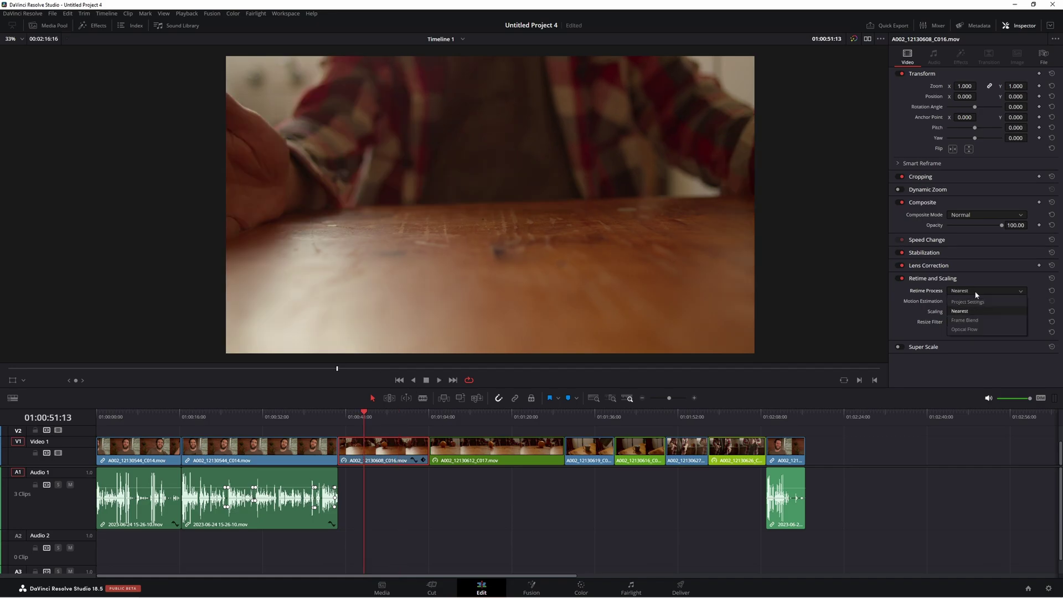
click(968, 320)
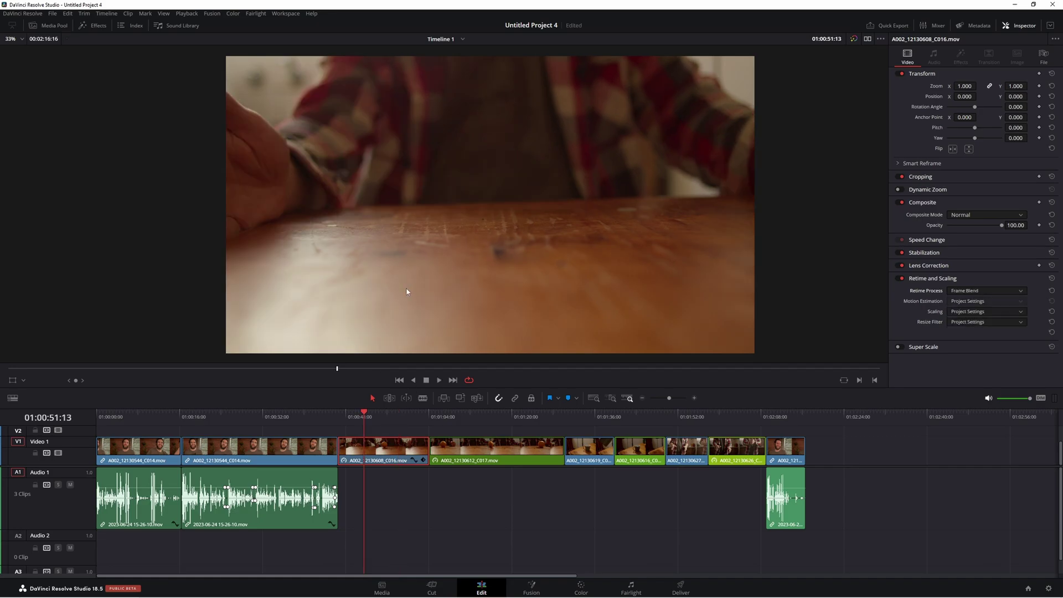
key(ctrl+s)
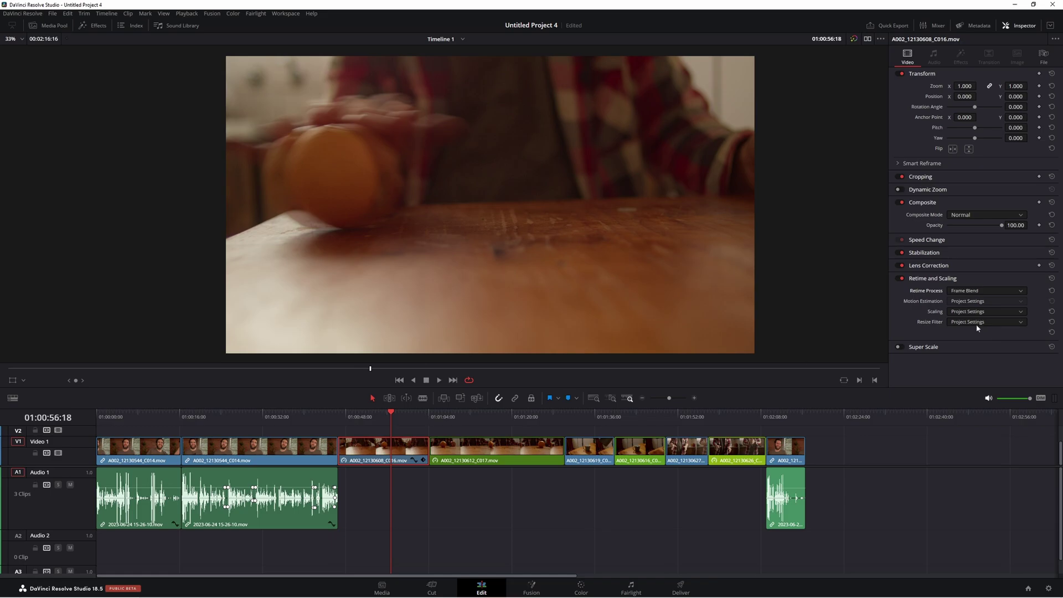
click(975, 292)
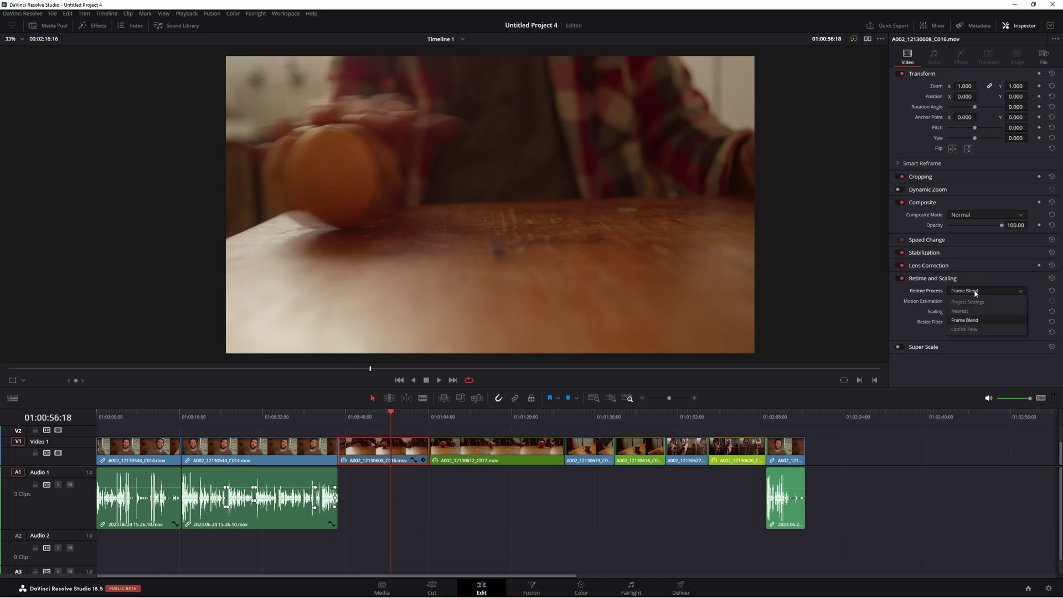
Retime C016 with Optical Flow, keep Motion Estimation at Project Settings, and play it back
click(973, 330)
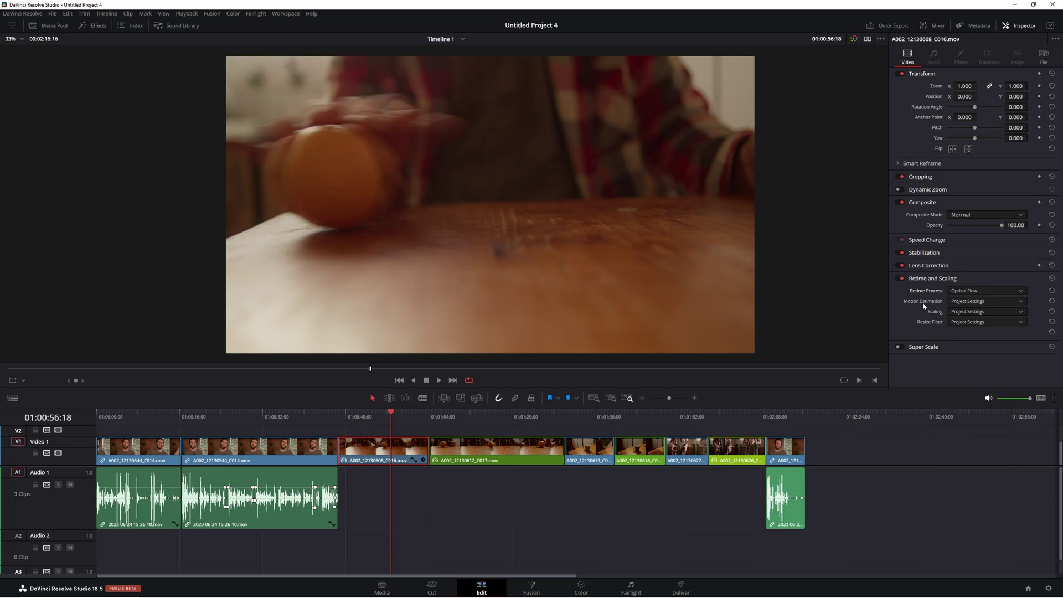
click(966, 304)
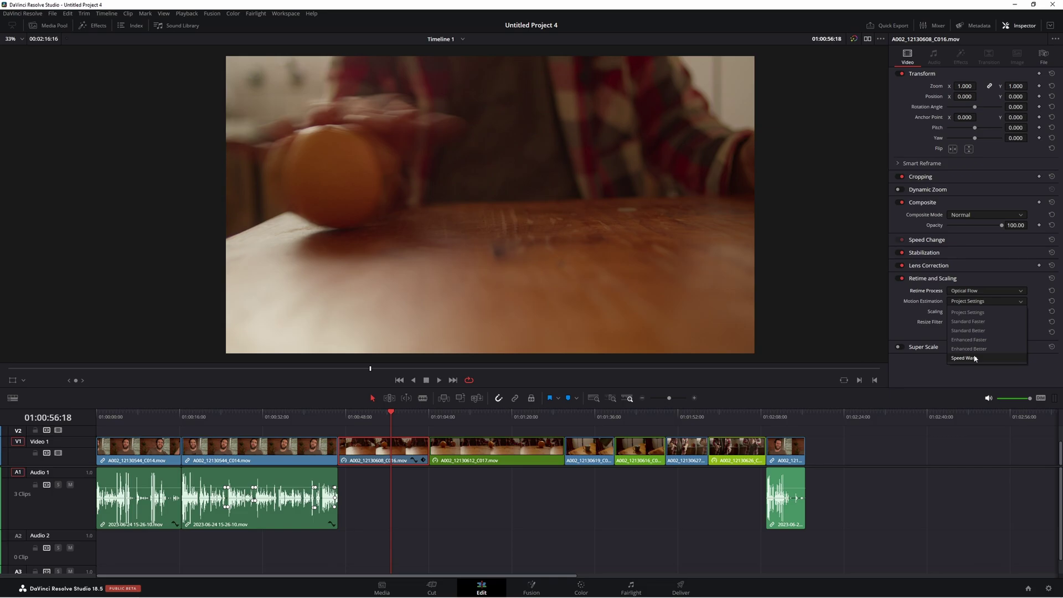
click(991, 313)
click(440, 381)
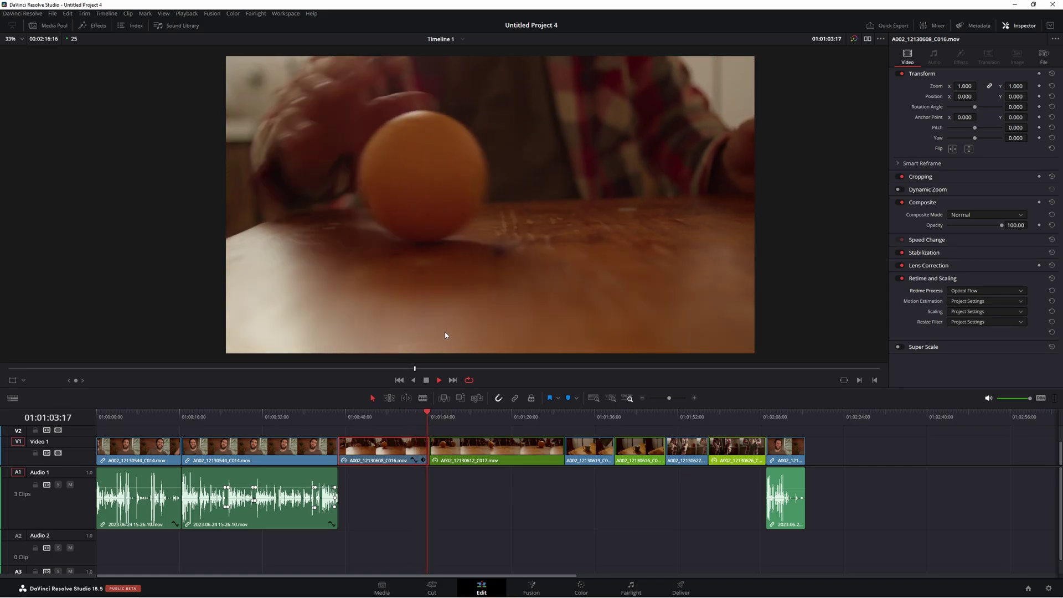
Set C016's Motion Estimation to Speed Warp and play the clip to preview it
key(space)
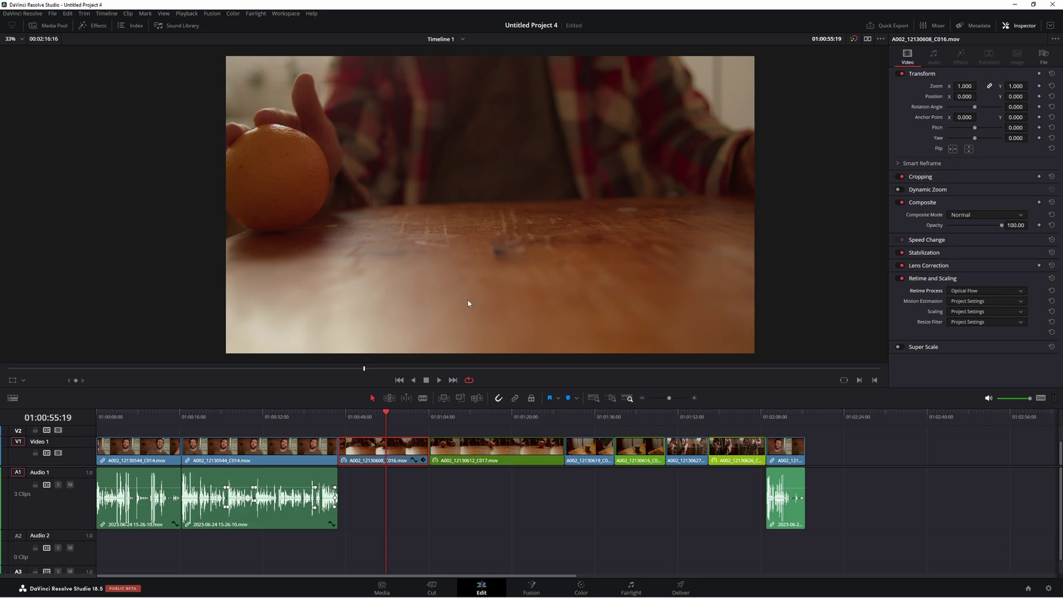
click(964, 303)
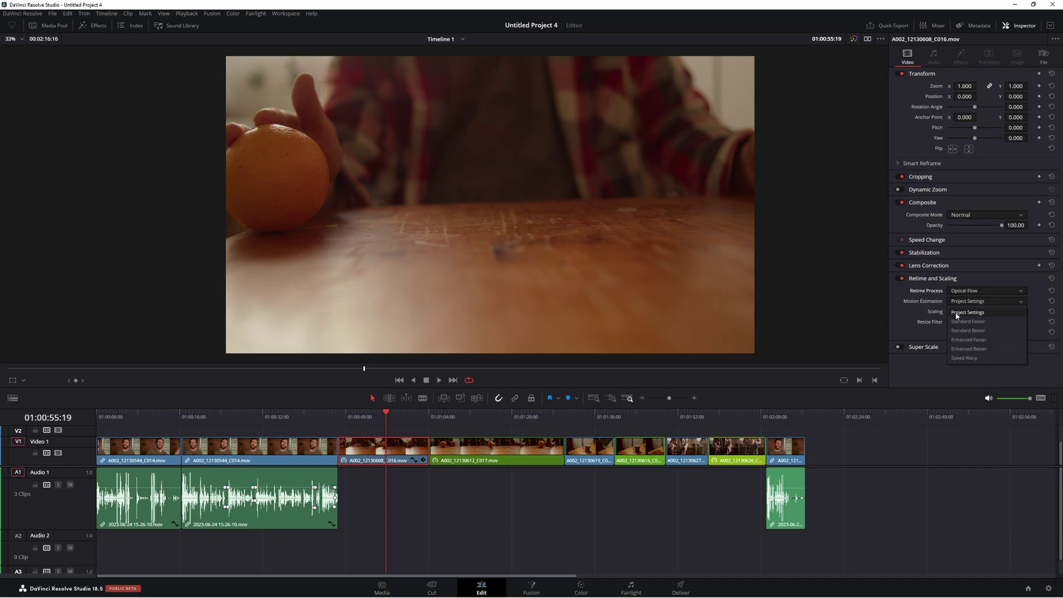
click(963, 357)
click(362, 422)
click(358, 420)
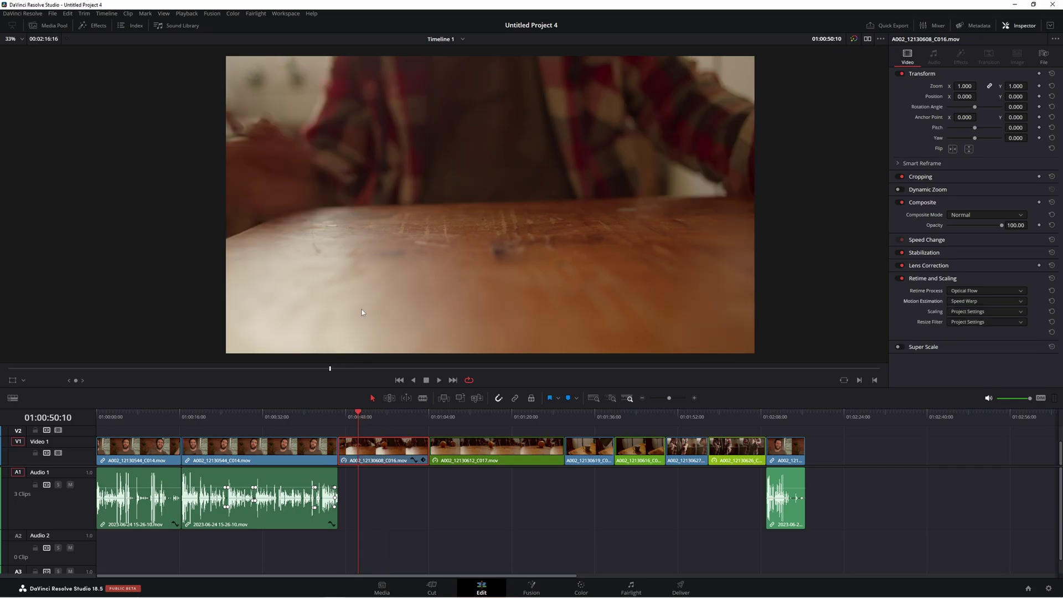
key(space)
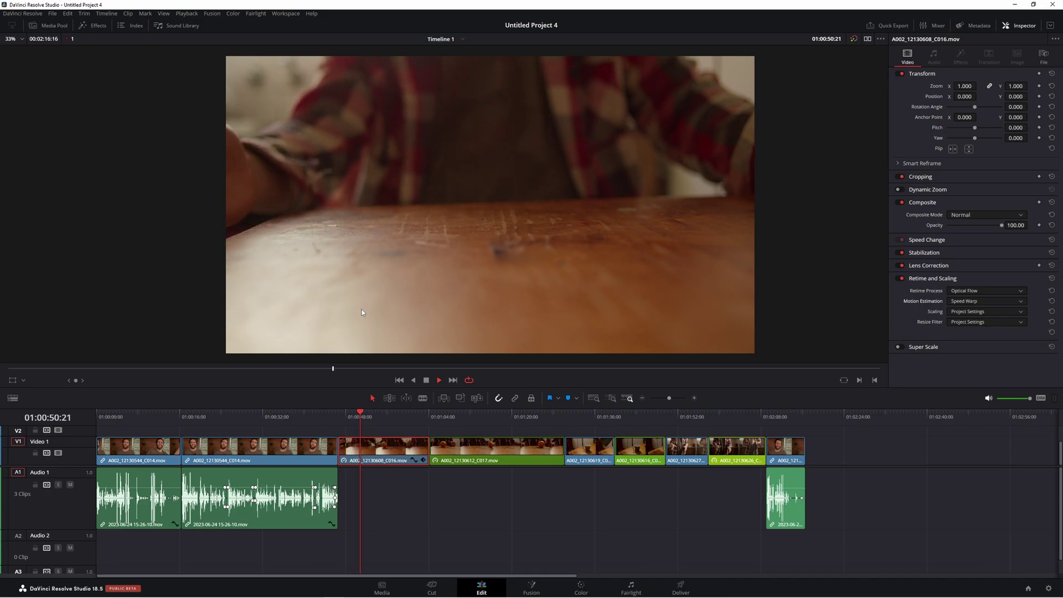
key(Up)
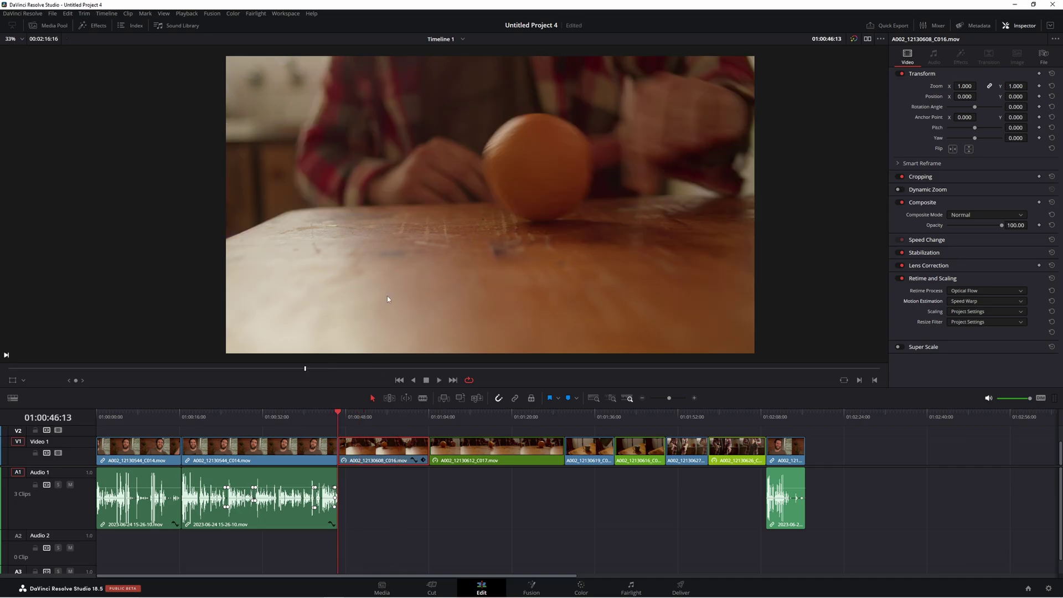
Mark C016 with X and render it in place as QuickTime DNxHD to the Desktop
key(x)
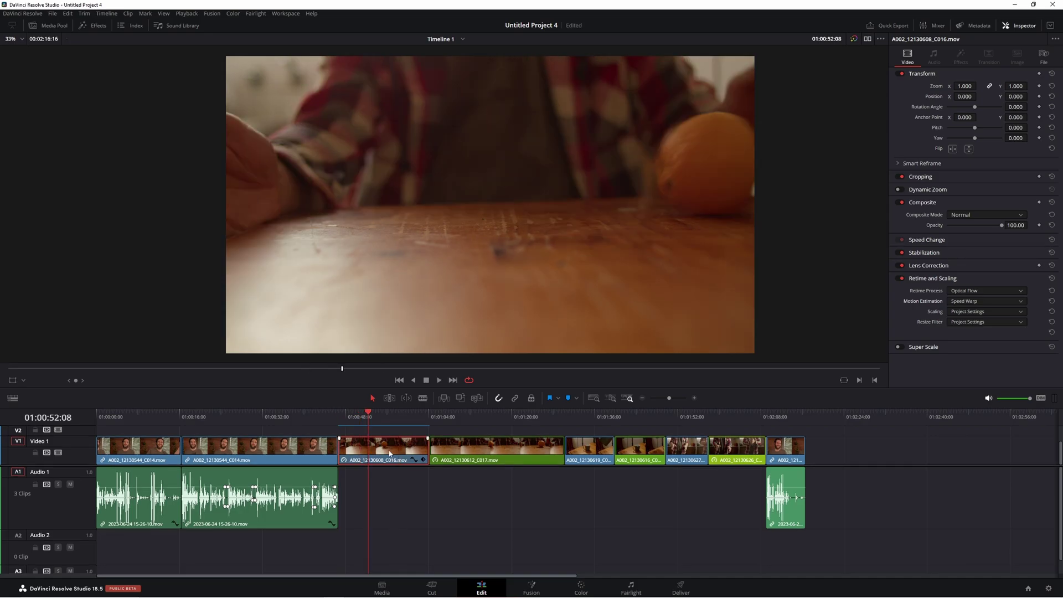
right_click(390, 453)
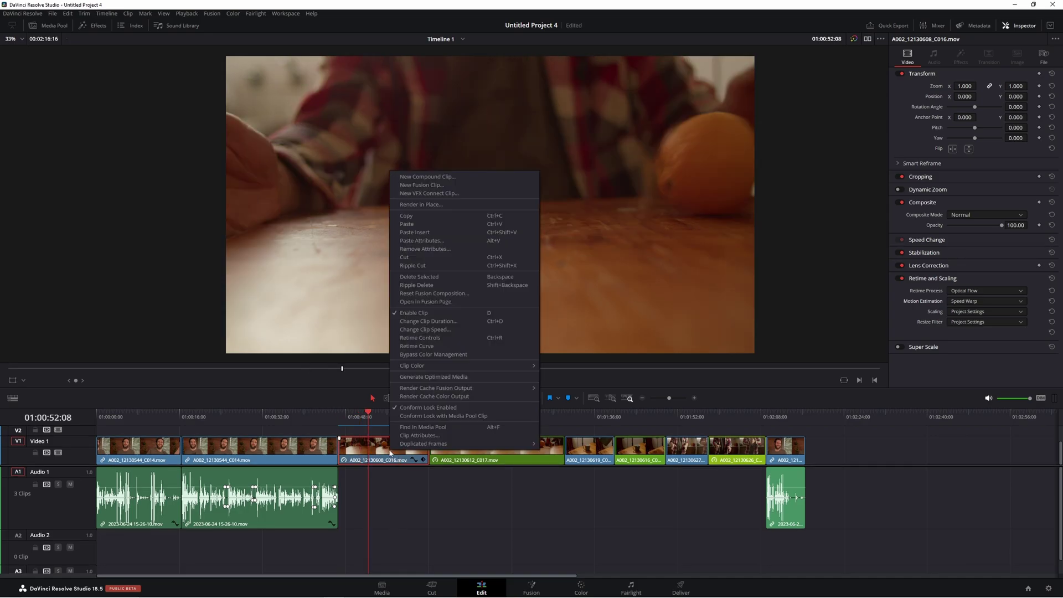
click(476, 204)
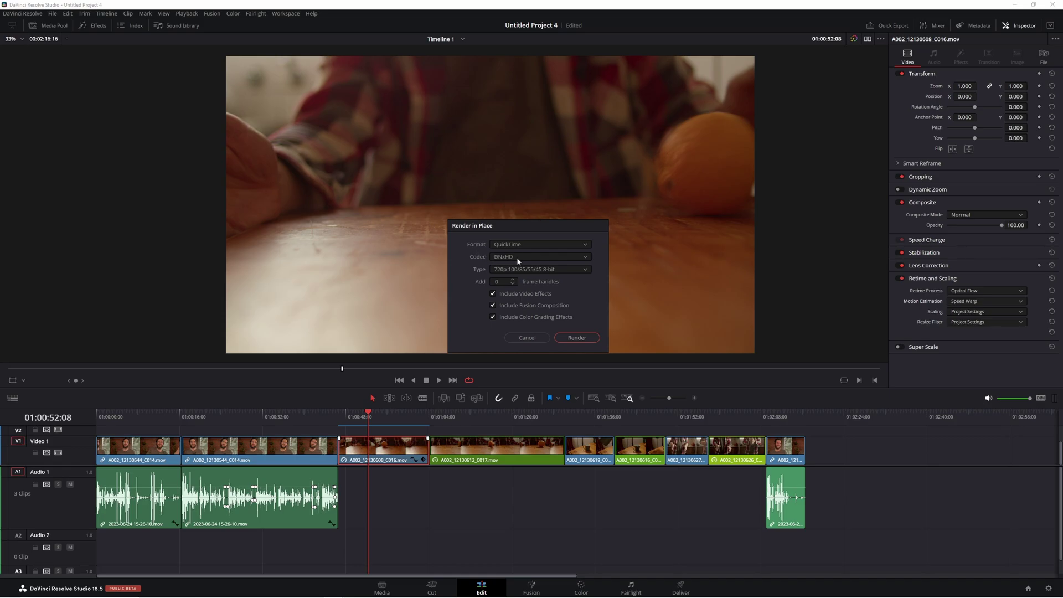
click(574, 337)
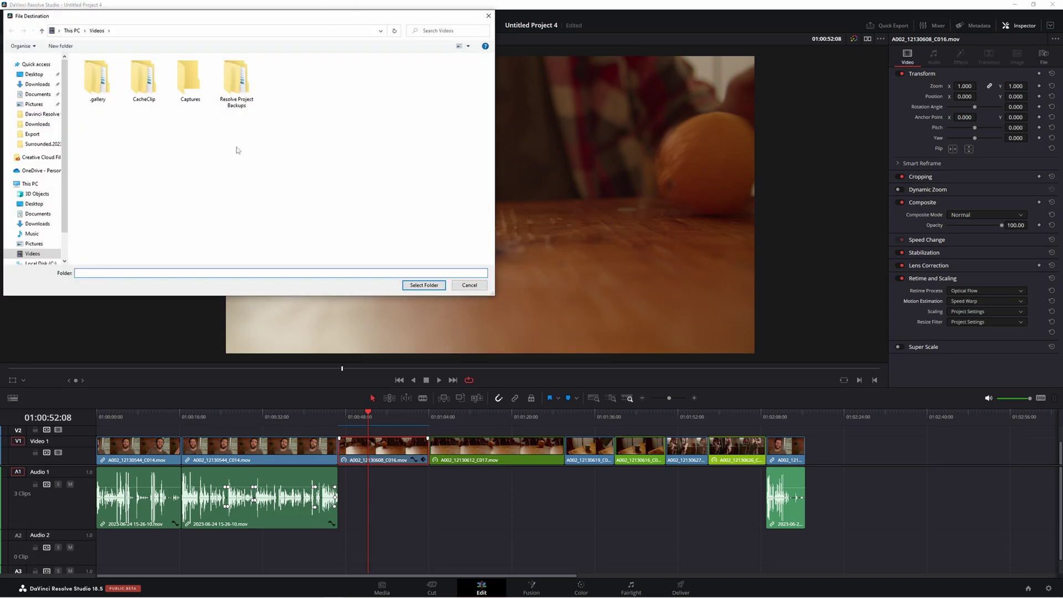
click(33, 204)
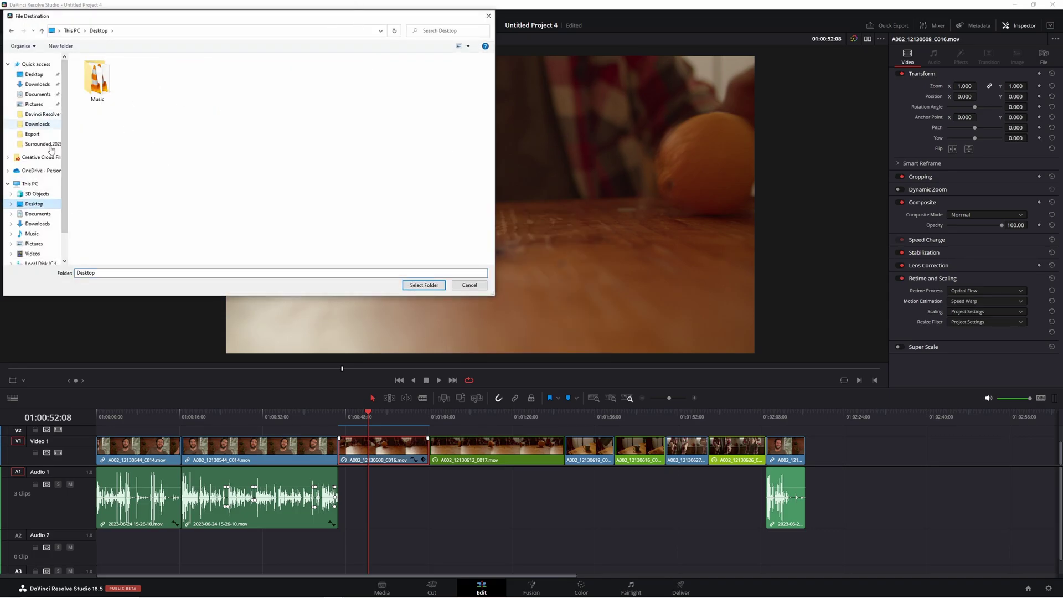
click(424, 284)
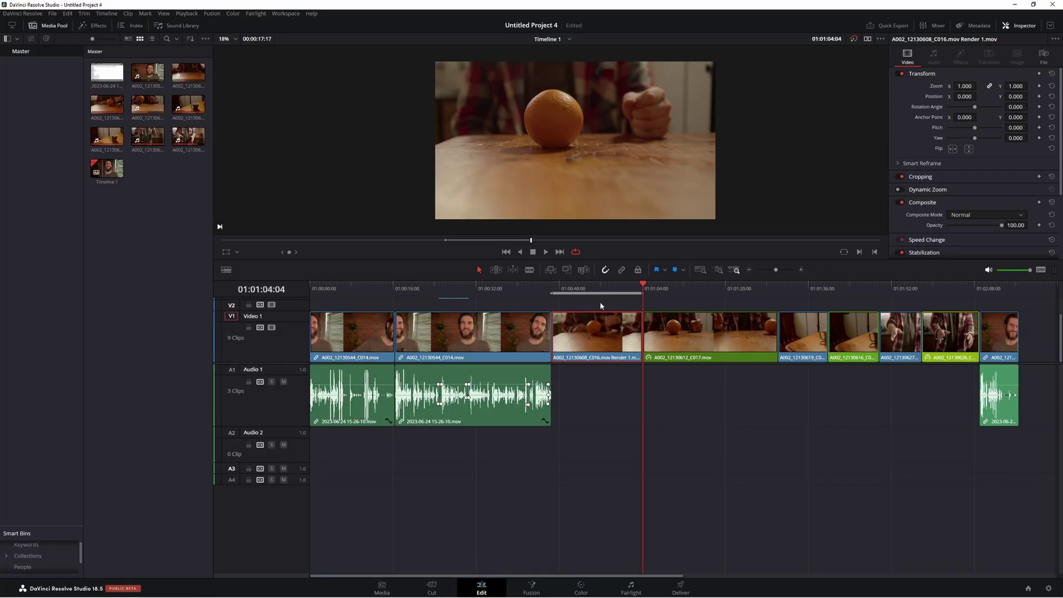
Scrub through the baked C016 Render 1 clip to check its slow motion
click(584, 289)
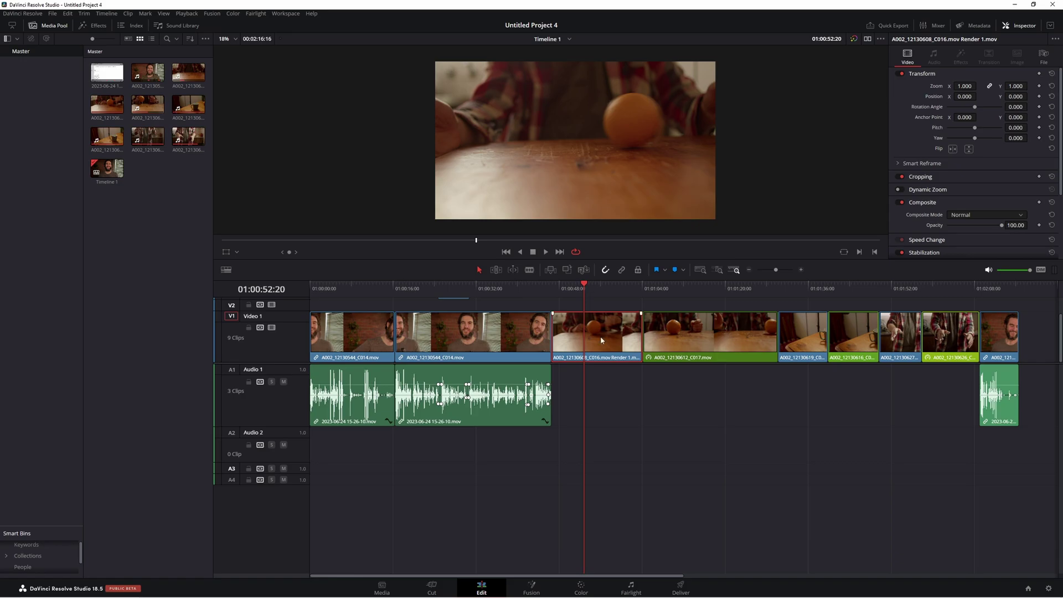
drag(599, 291, 607, 297)
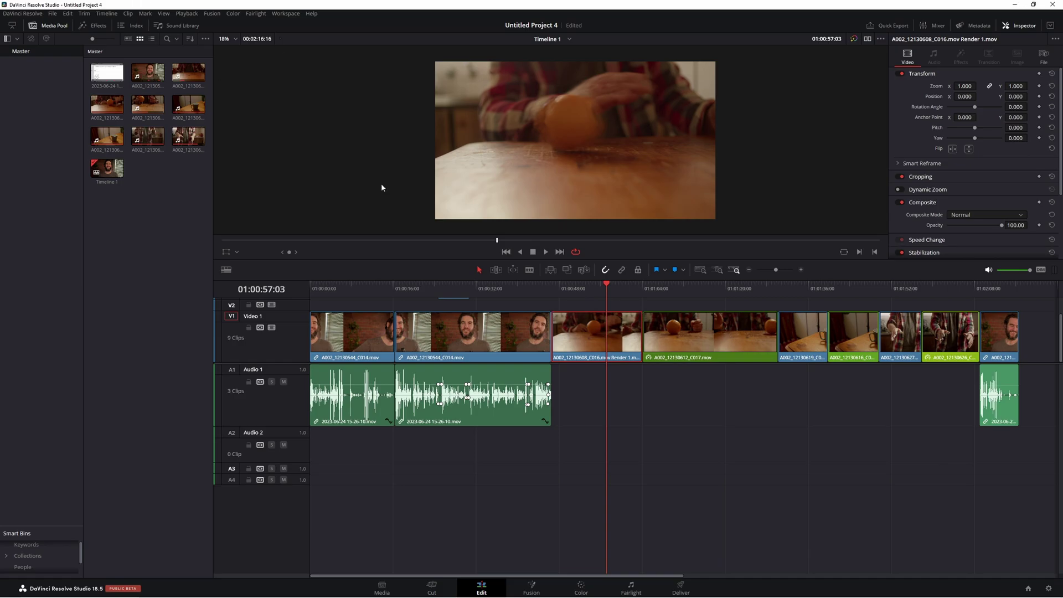
click(567, 299)
right_click(589, 332)
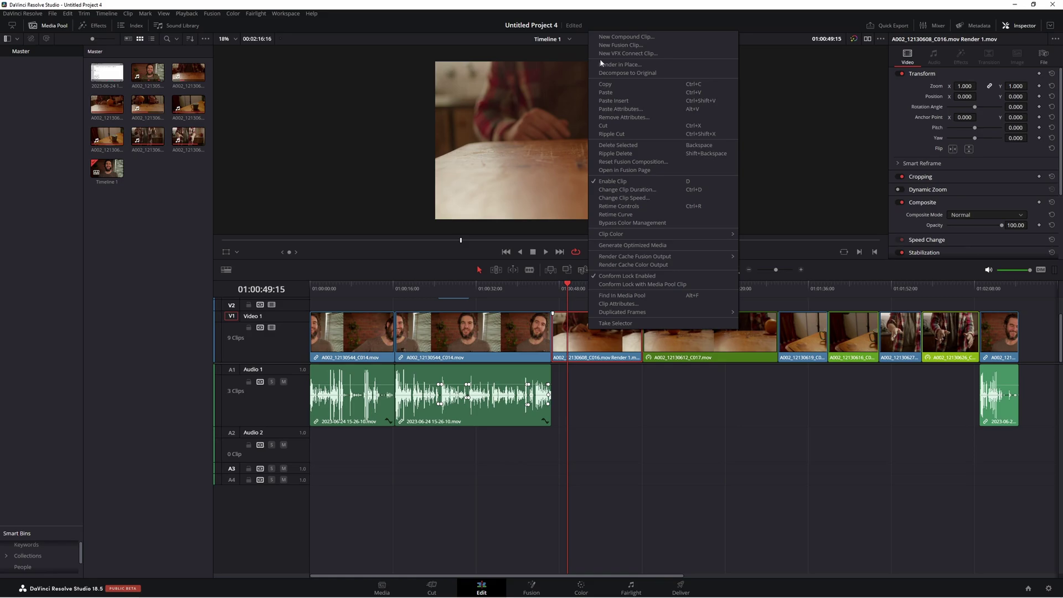
click(647, 73)
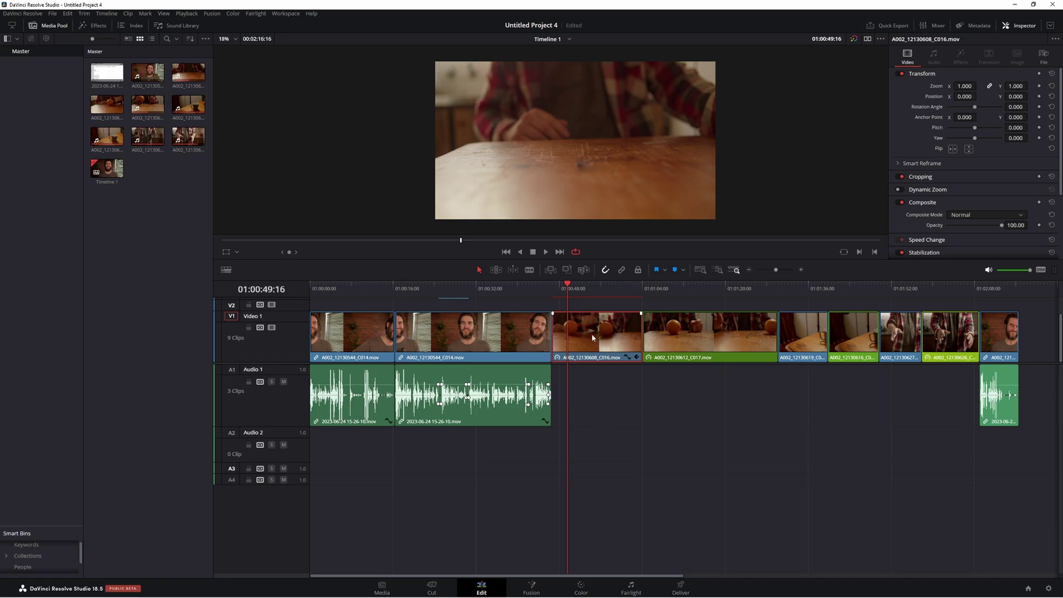
key(ctrl+z)
click(555, 287)
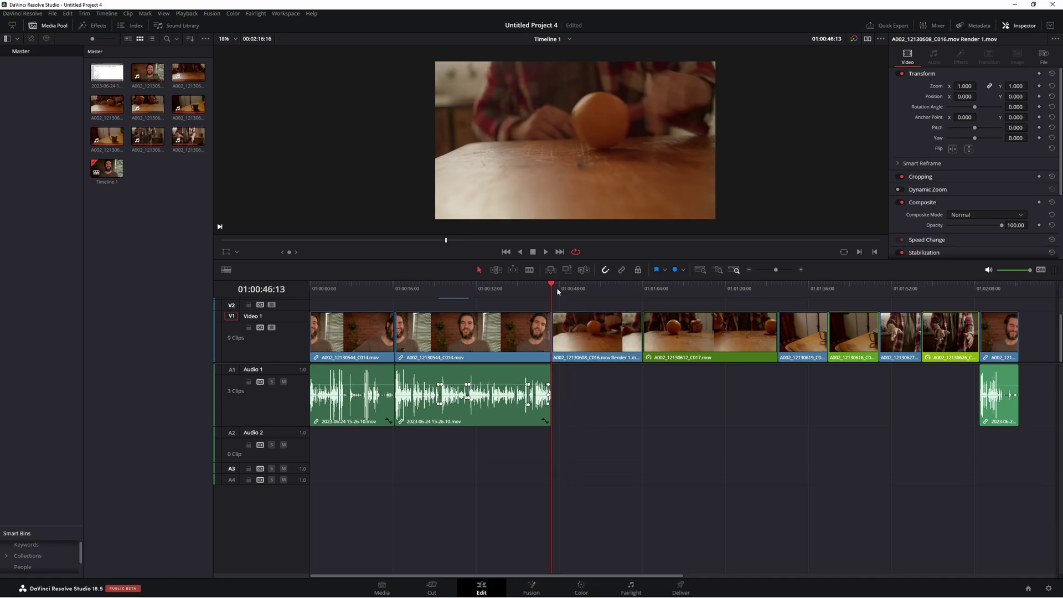
click(545, 252)
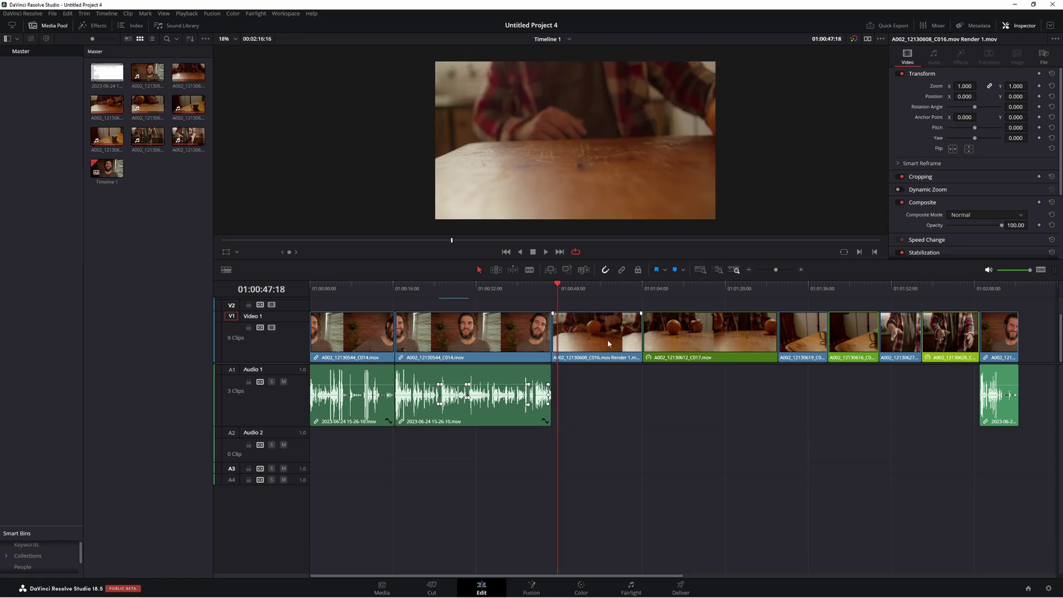
click(599, 342)
right_click(592, 340)
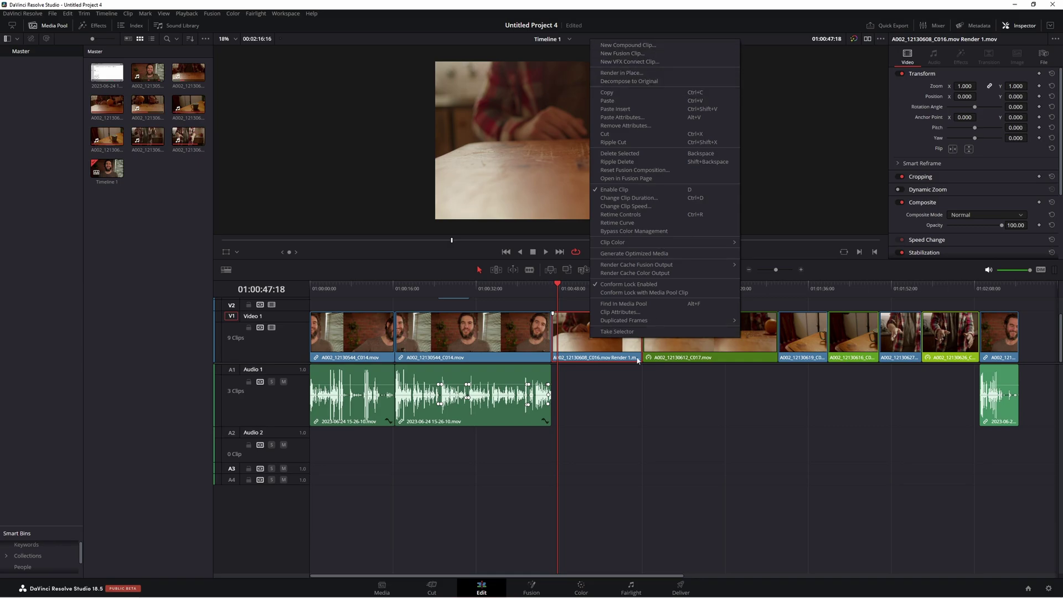
click(594, 351)
click(590, 306)
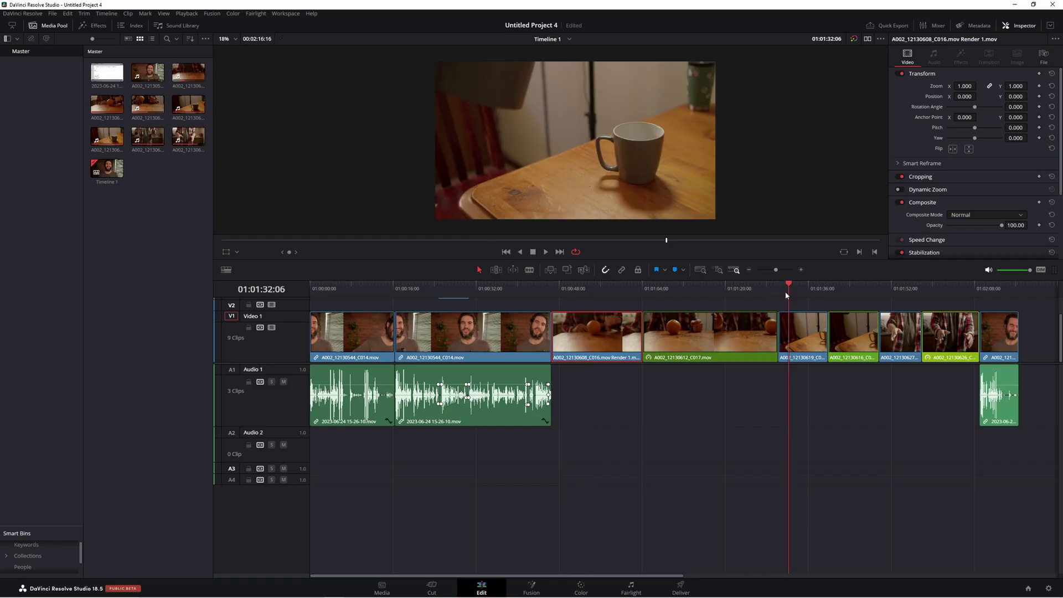
key(space)
scroll(639, 178, down, 1)
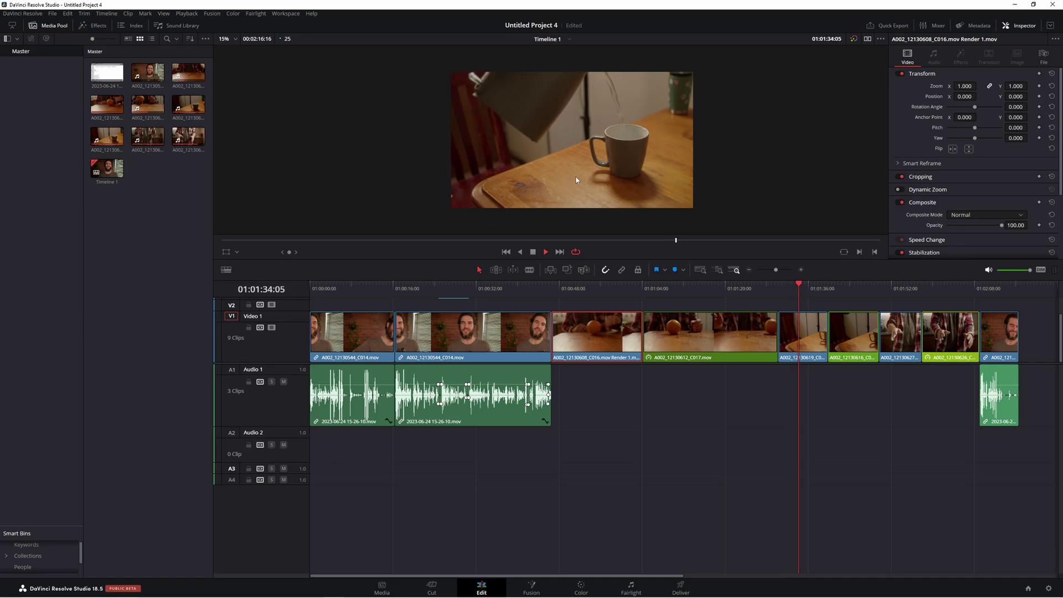
key(space)
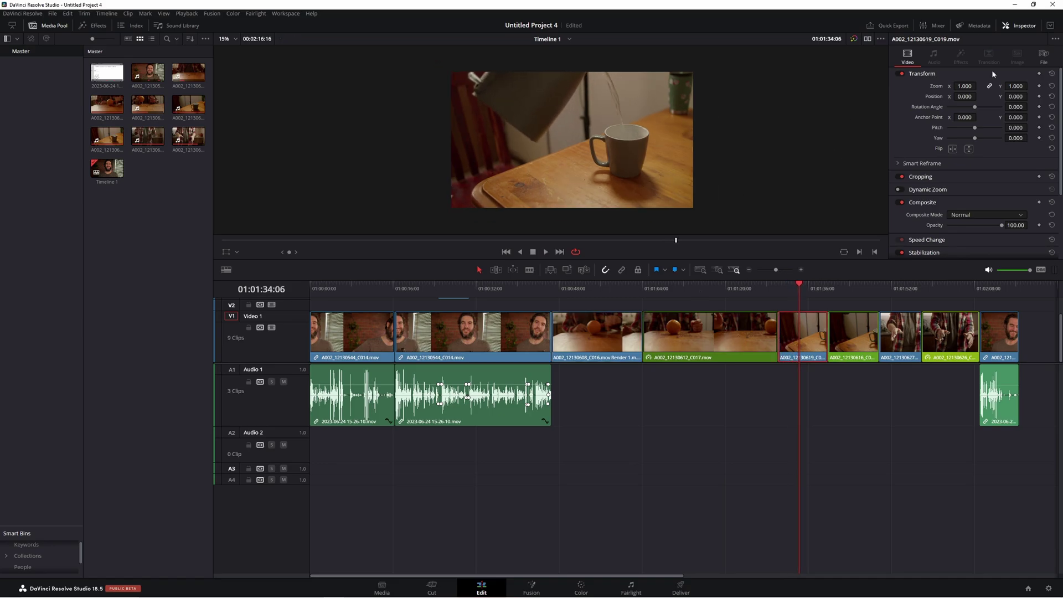
click(1042, 55)
click(856, 323)
click(850, 292)
click(851, 283)
right_click(853, 329)
click(888, 197)
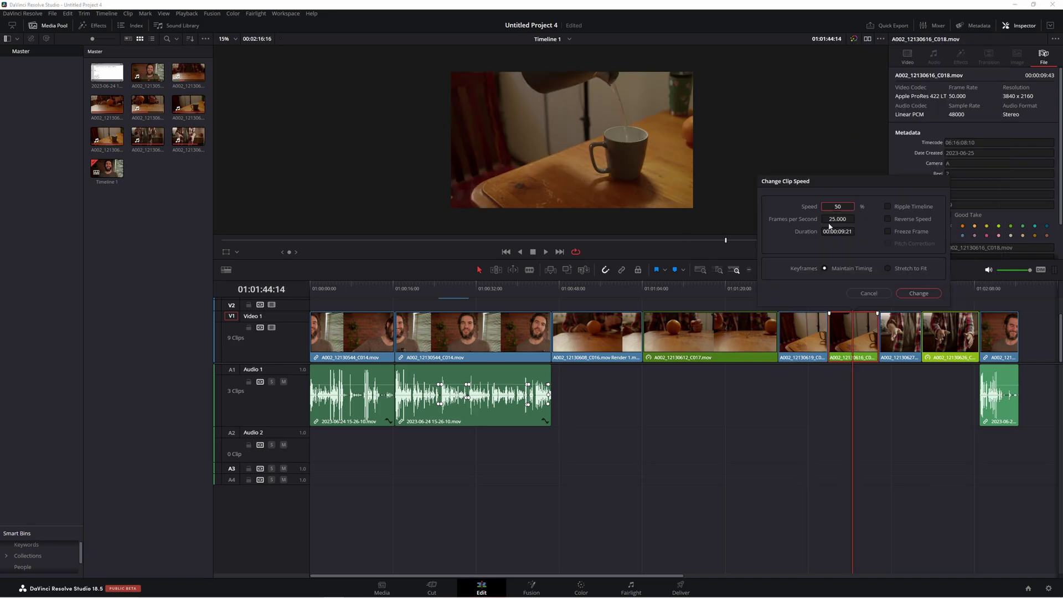
click(912, 294)
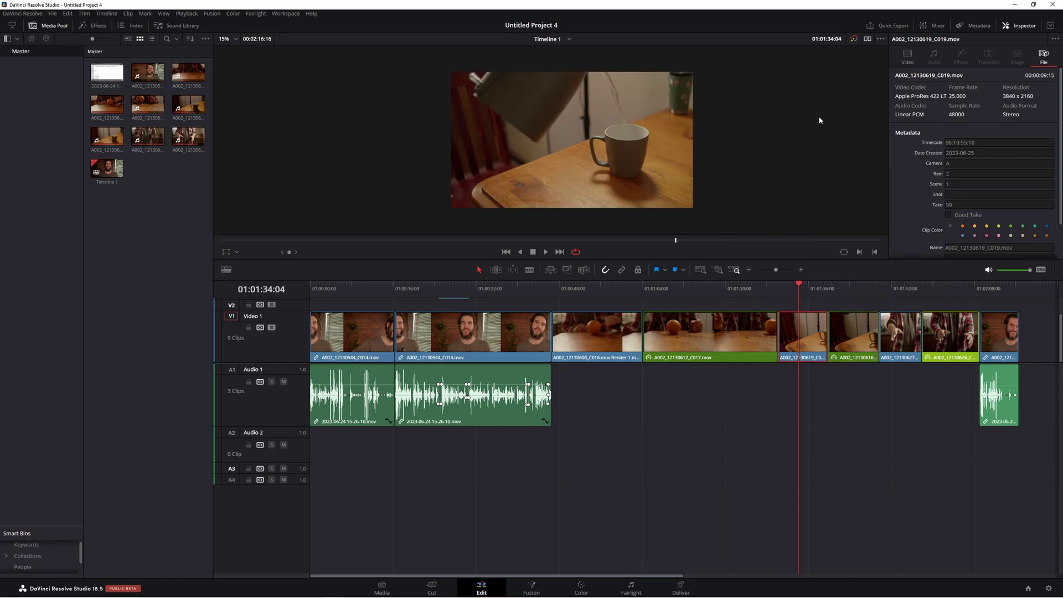
right_click(812, 343)
click(809, 342)
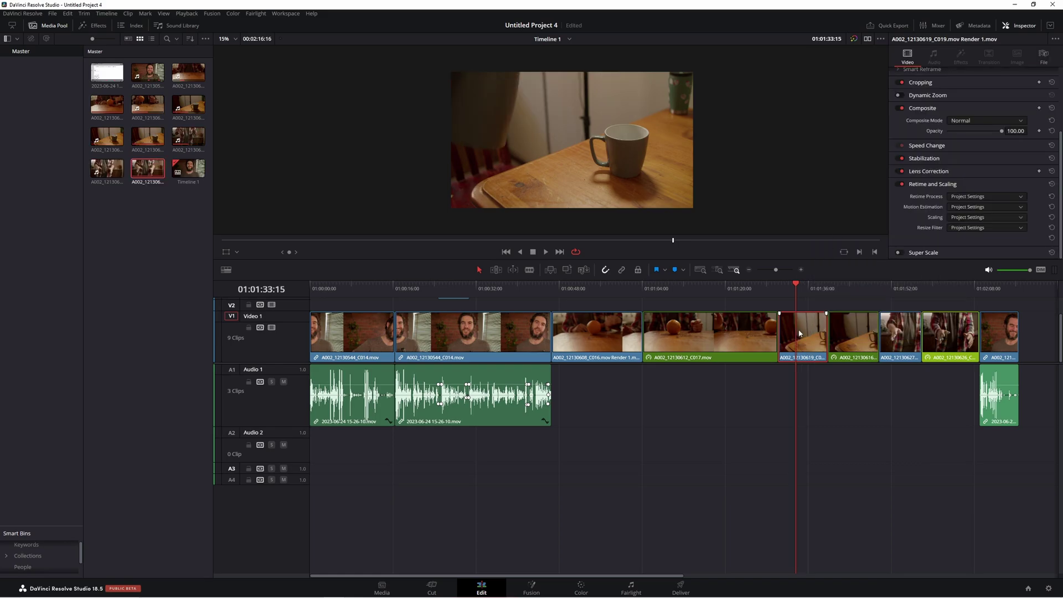
click(900, 289)
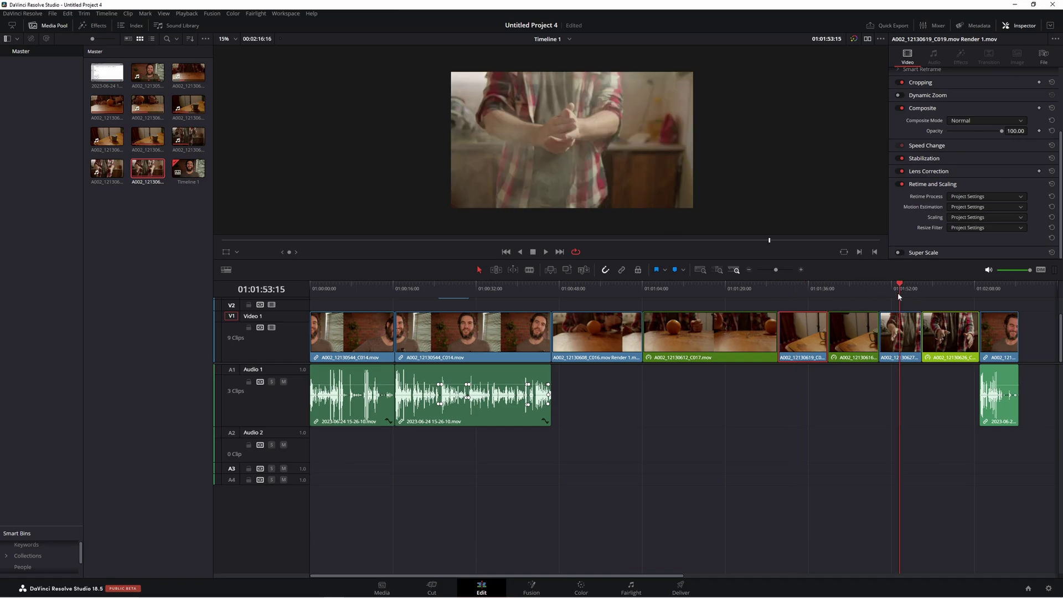
click(587, 289)
click(808, 289)
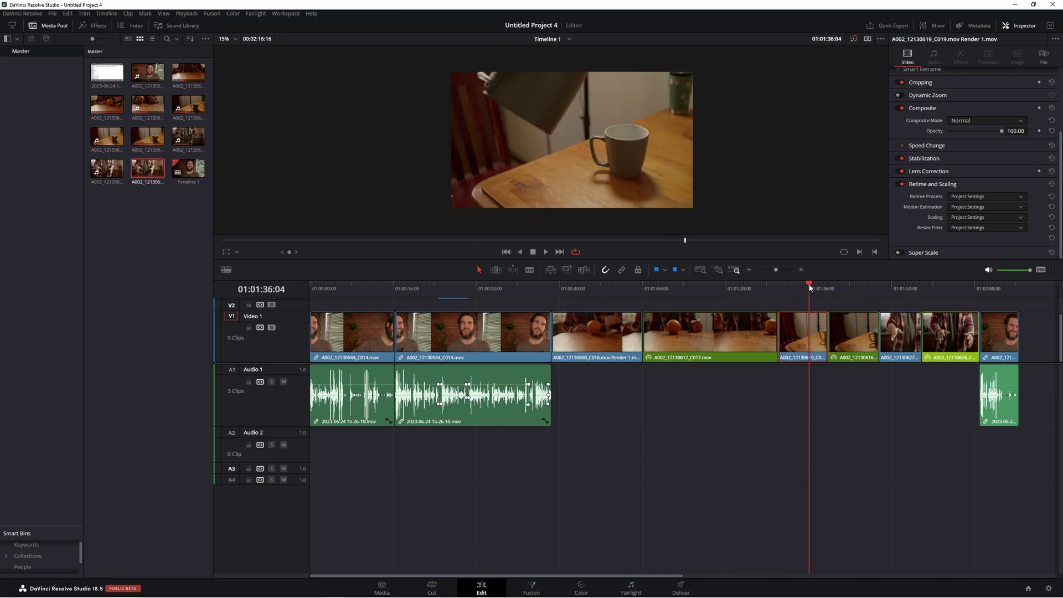
click(980, 206)
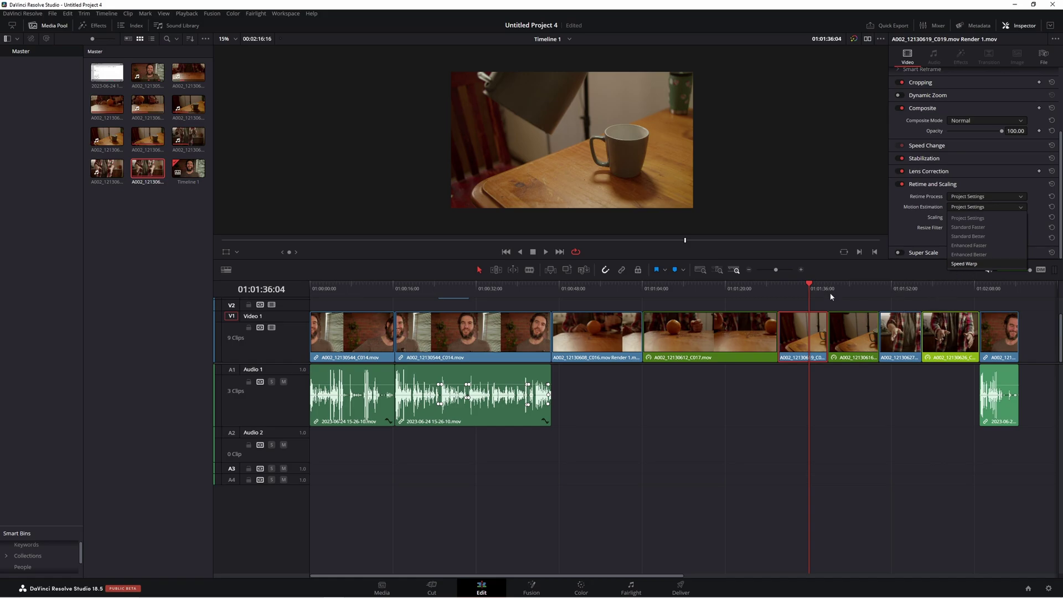
key(Escape)
click(970, 197)
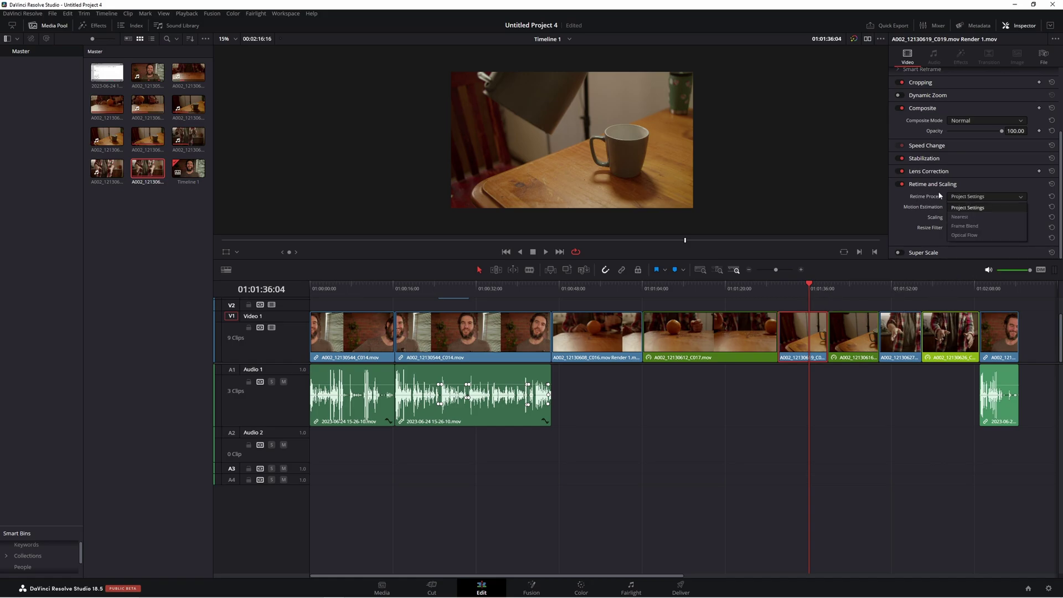
click(905, 221)
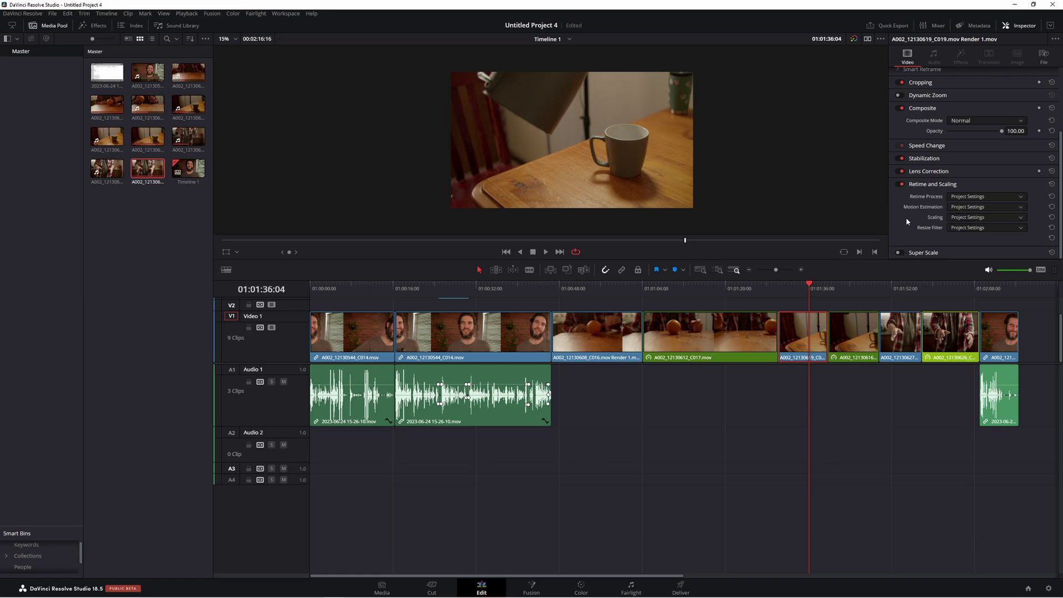
click(969, 208)
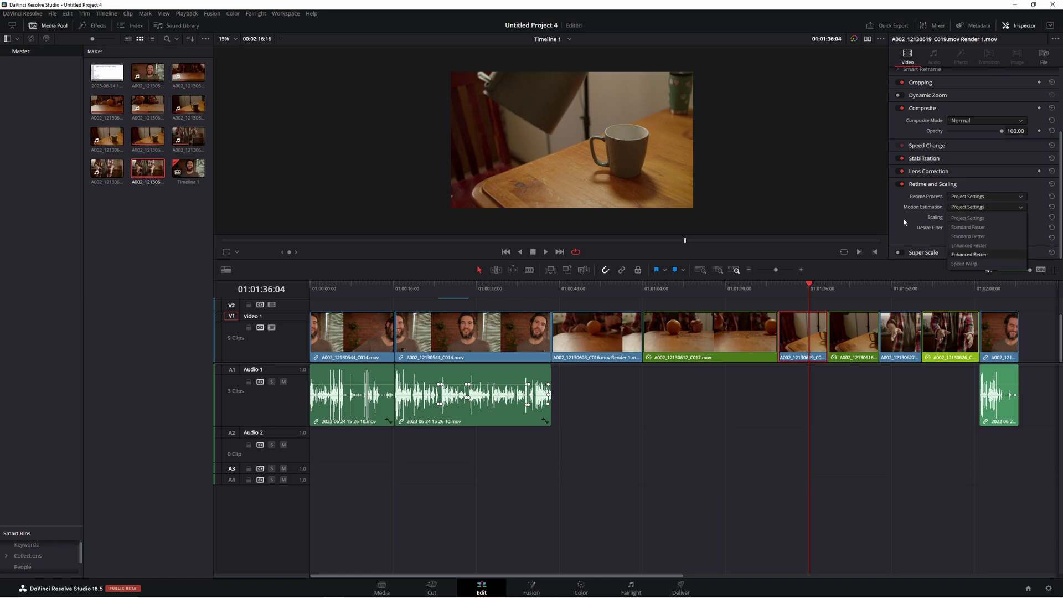
click(963, 200)
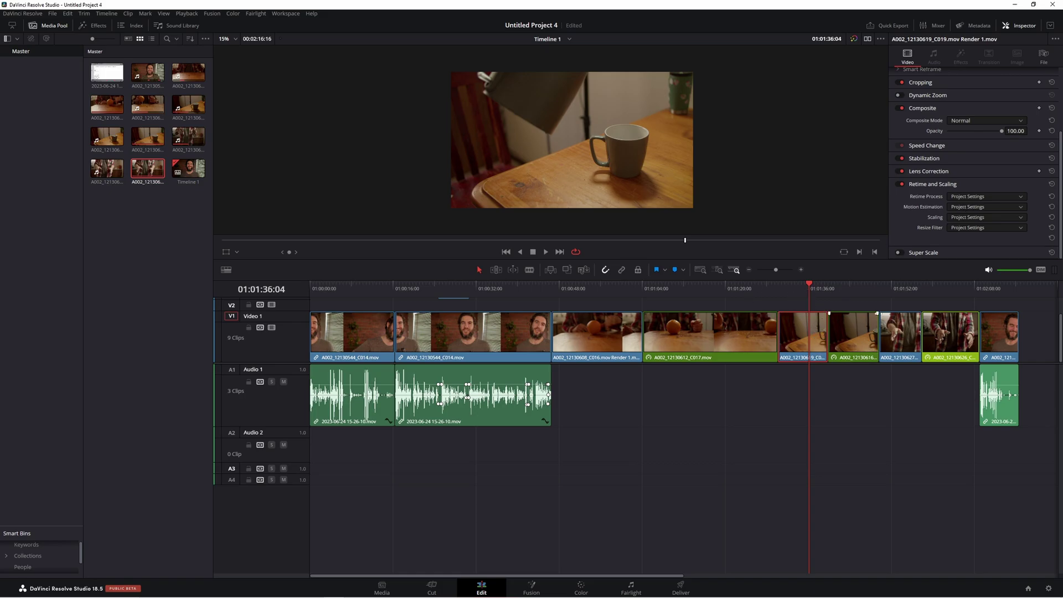
Select clip C018 and check the plaid-shirt clip in the viewer
click(854, 292)
click(869, 326)
click(937, 287)
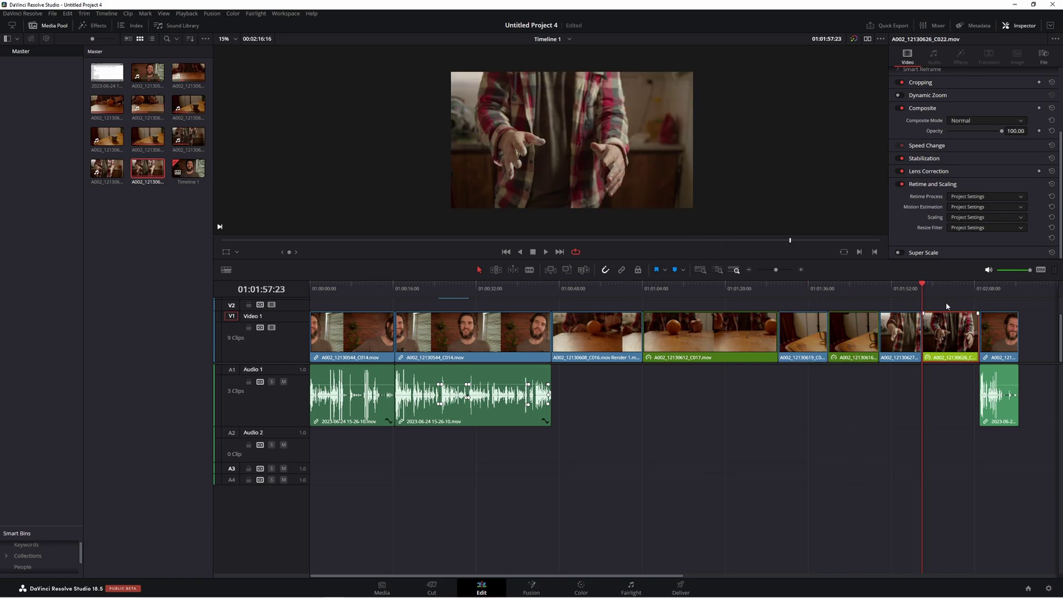
click(804, 290)
click(784, 298)
Select the C019 Render 1 clip and open Change Clip Speed to inspect it
click(800, 318)
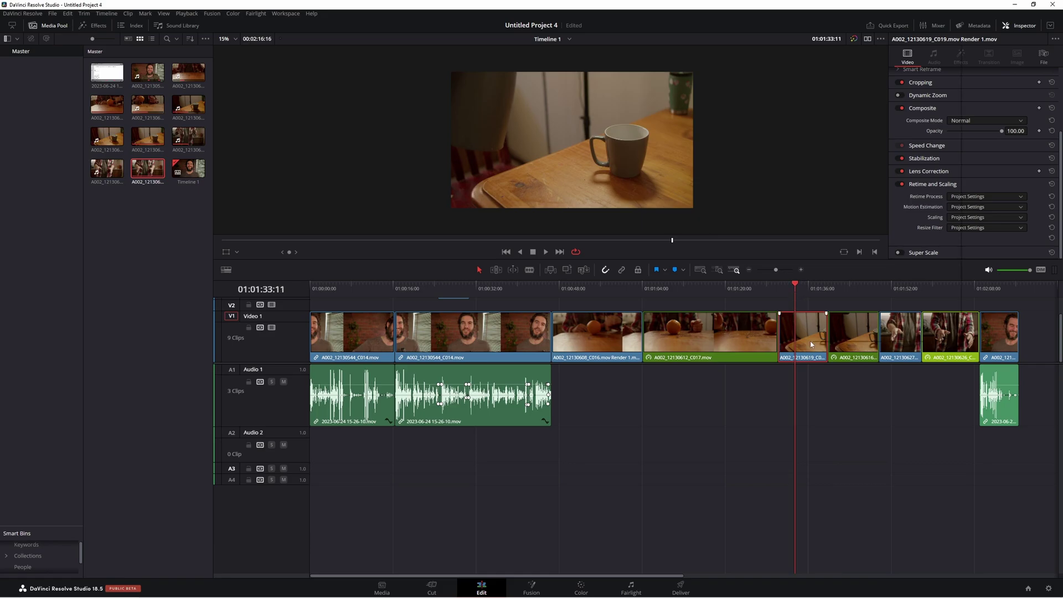
right_click(812, 343)
click(855, 208)
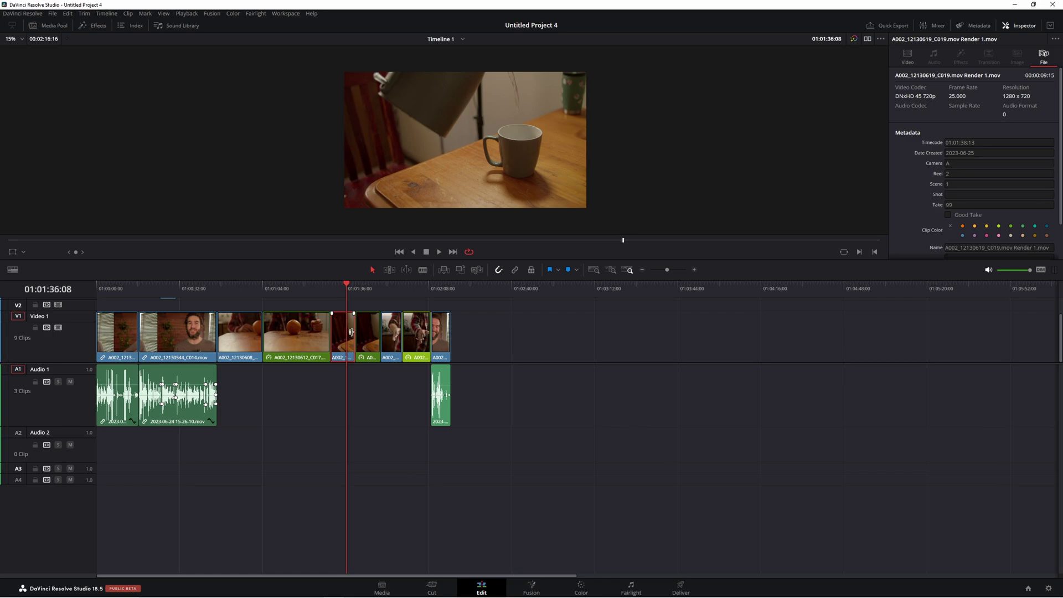
Close the gap after C019 Render 1 by sliding the four following clips left
key(ctrl+z)
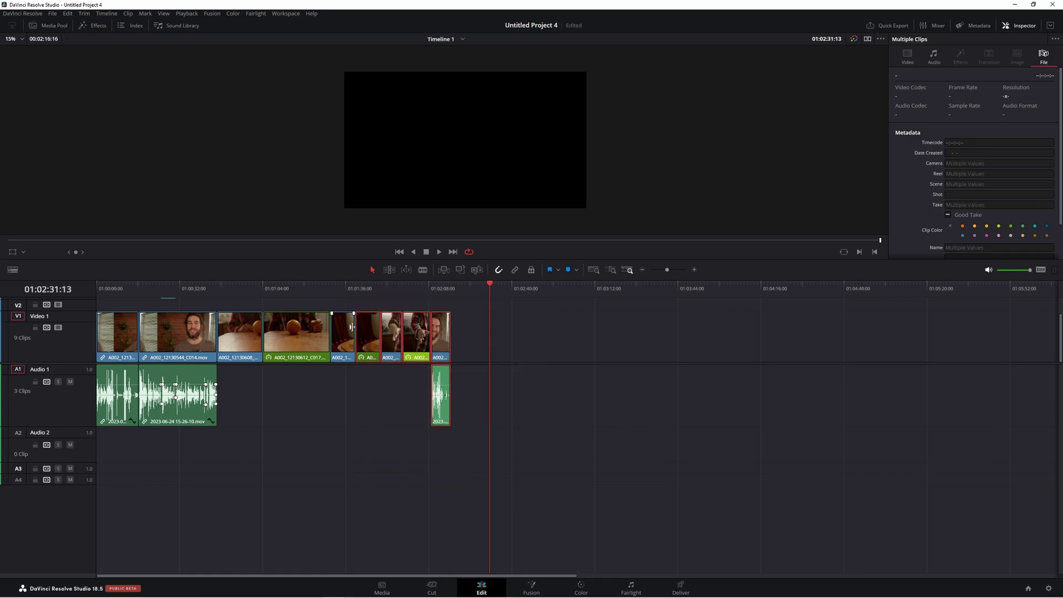
click(354, 331)
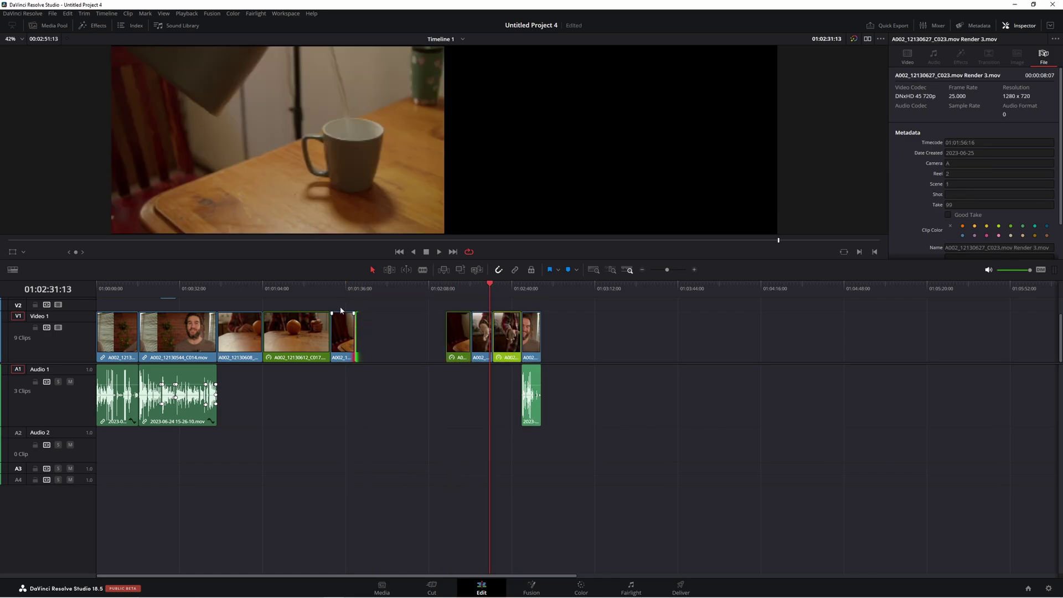
click(356, 334)
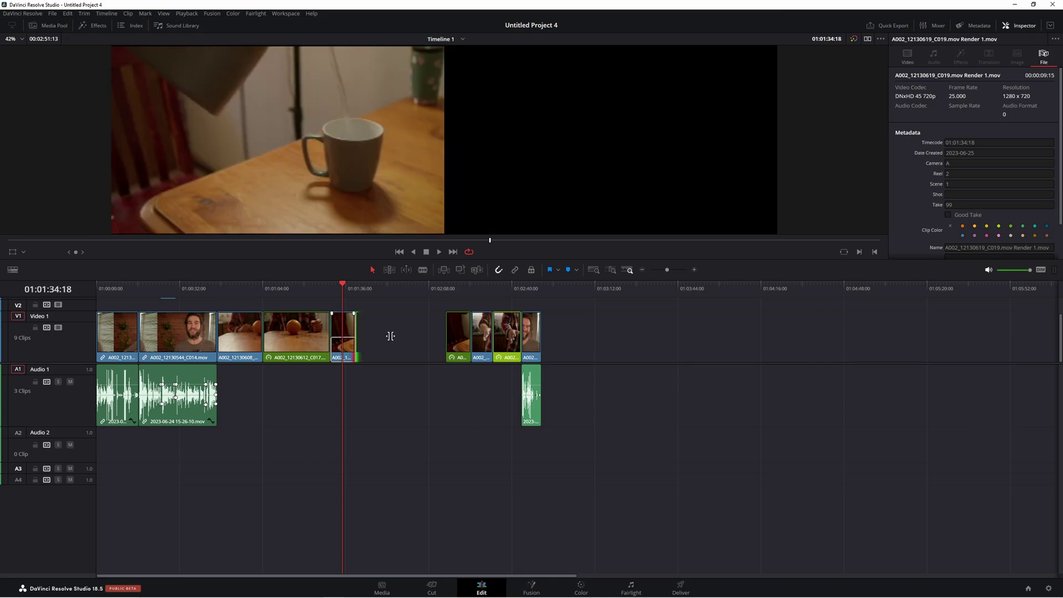
drag(431, 303, 624, 456)
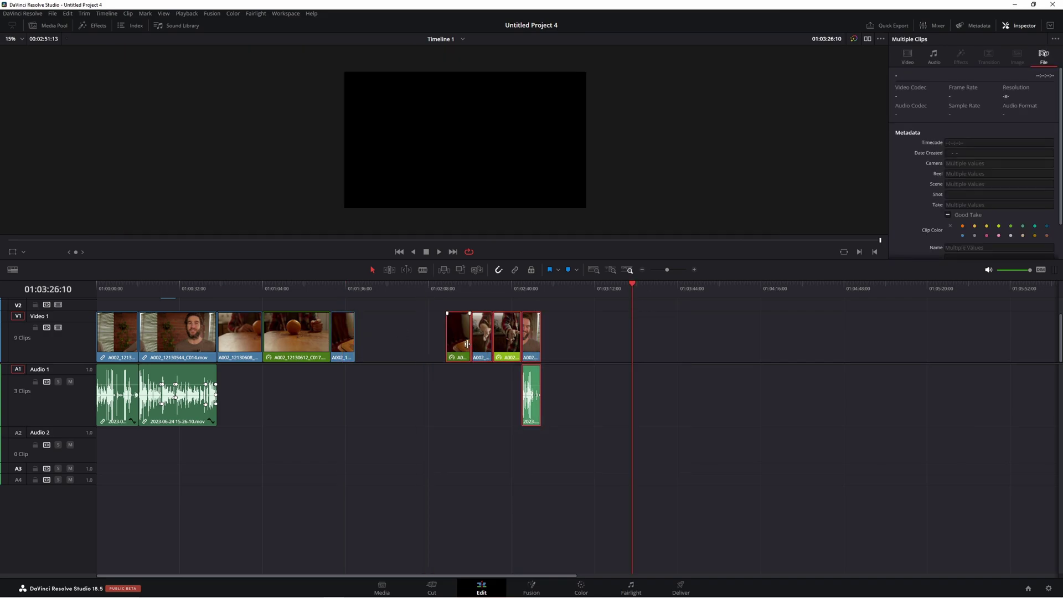
drag(467, 345, 369, 350)
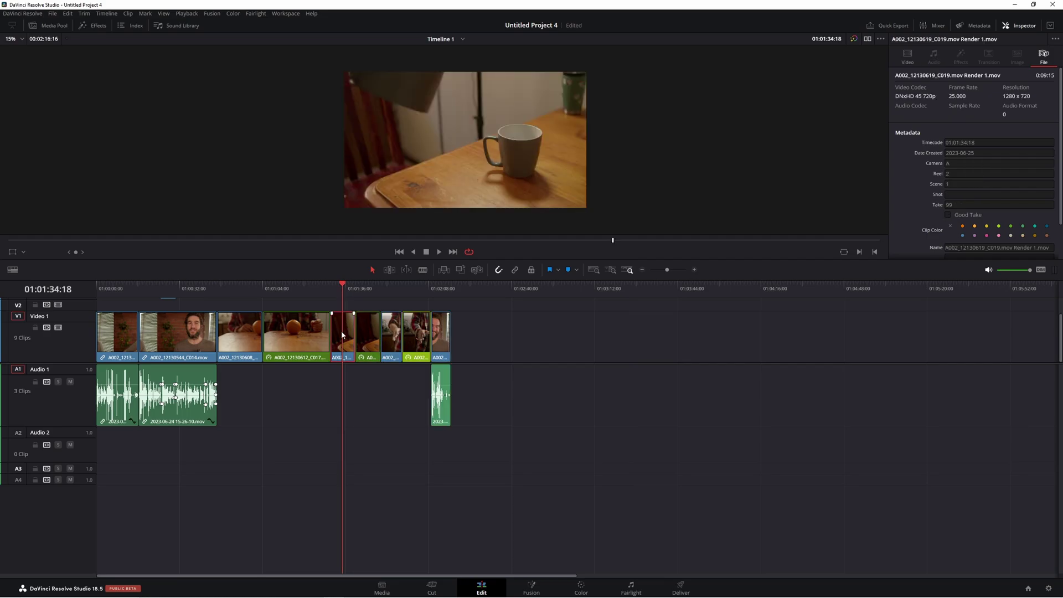
Add the original C019 clip from the Media Pool to the end of the timeline
click(45, 26)
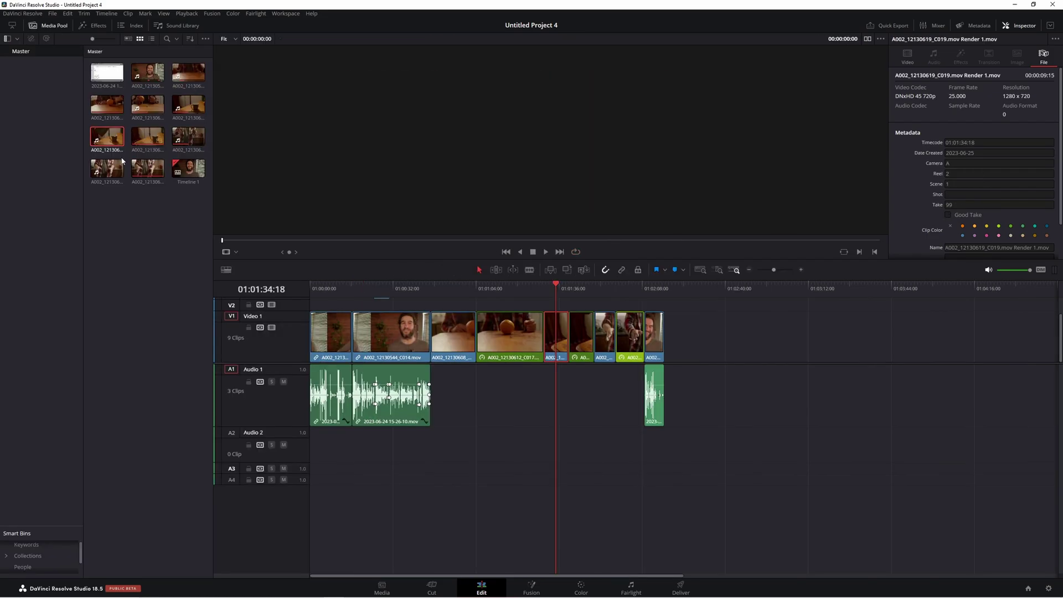
drag(107, 136, 686, 360)
click(685, 286)
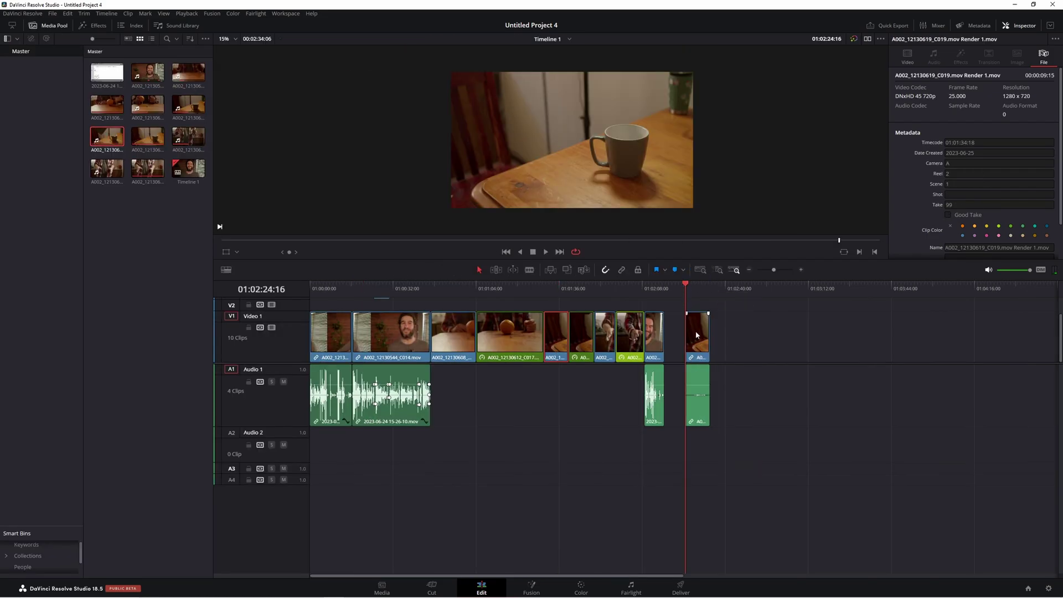
Change the C019 clip speed to 50% and play it back
right_click(699, 334)
click(741, 201)
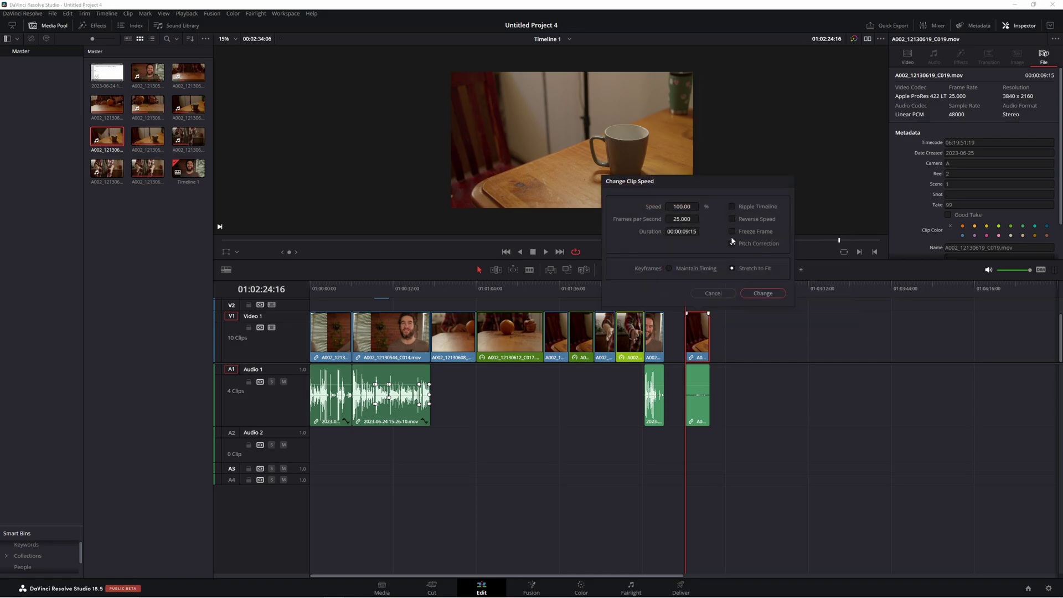
double_click(697, 207)
text(50)
click(762, 294)
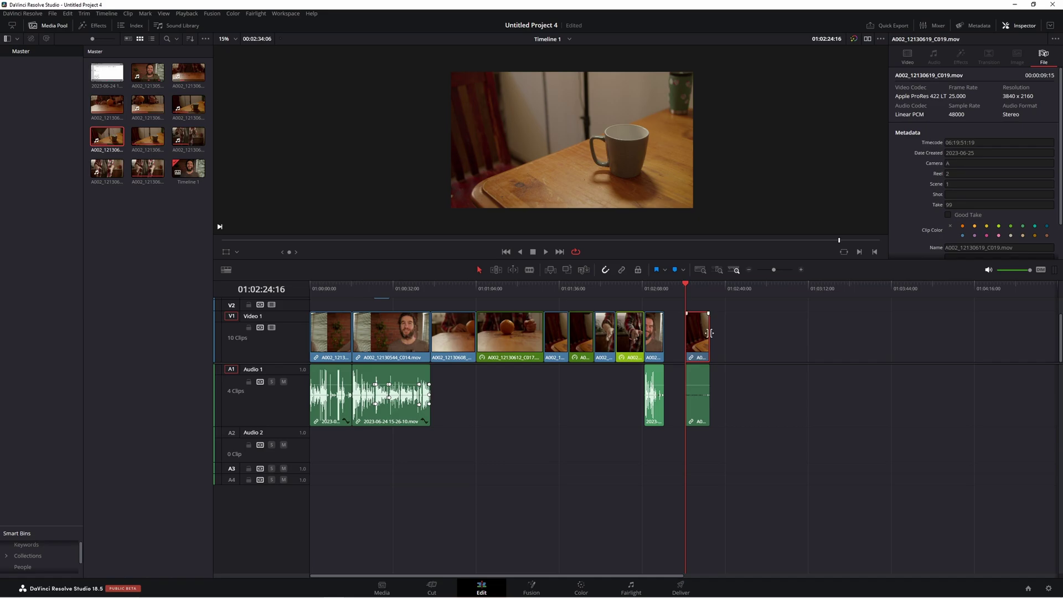
key(space)
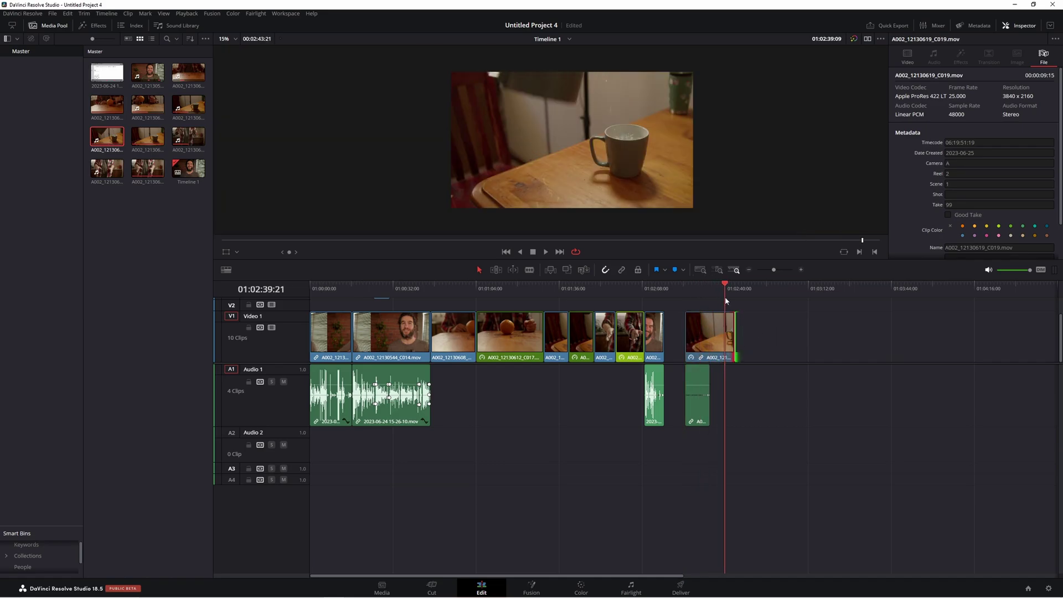
Delete C019's audio and render the slowed clip in place as Render 2
click(728, 309)
click(697, 404)
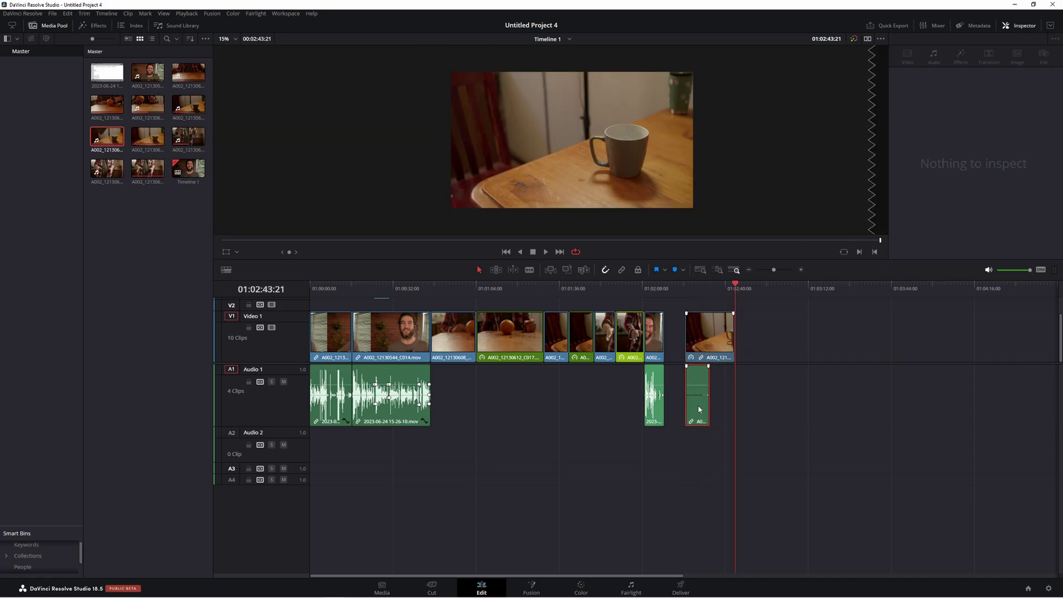
key(Delete)
click(958, 197)
click(702, 294)
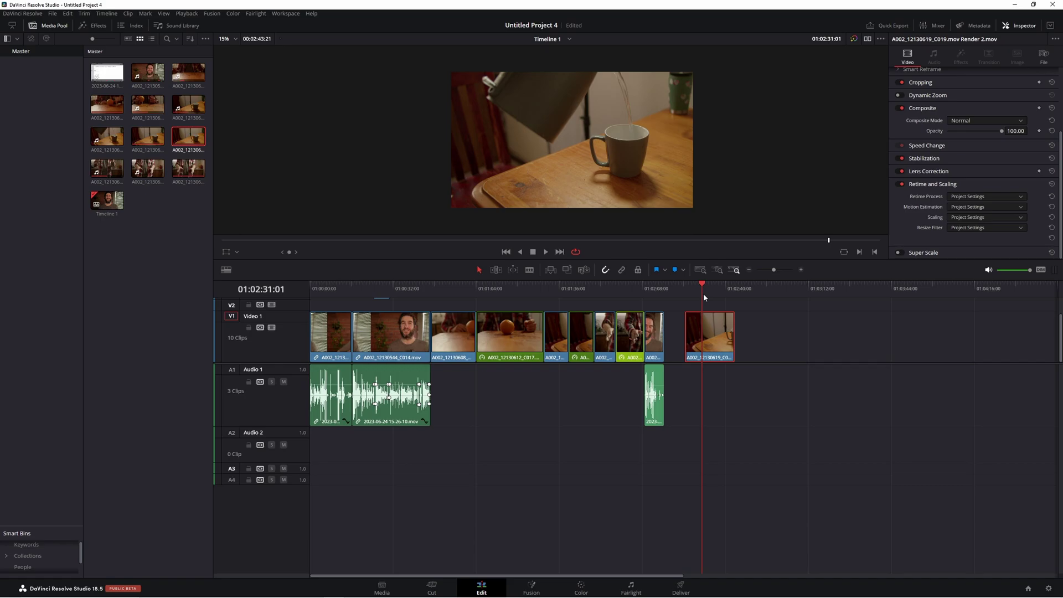
Delete C019 Render 1 and move Render 2 into its slot after C017, leaving no gap
click(693, 294)
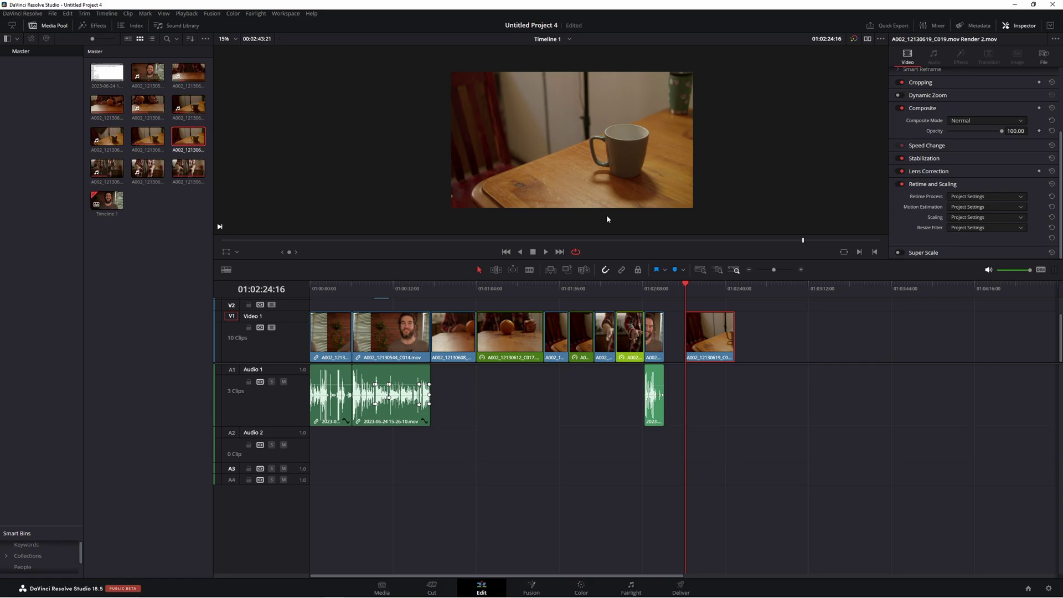
click(556, 335)
key(Delete)
drag(629, 376, 833, 335)
drag(654, 347, 597, 301)
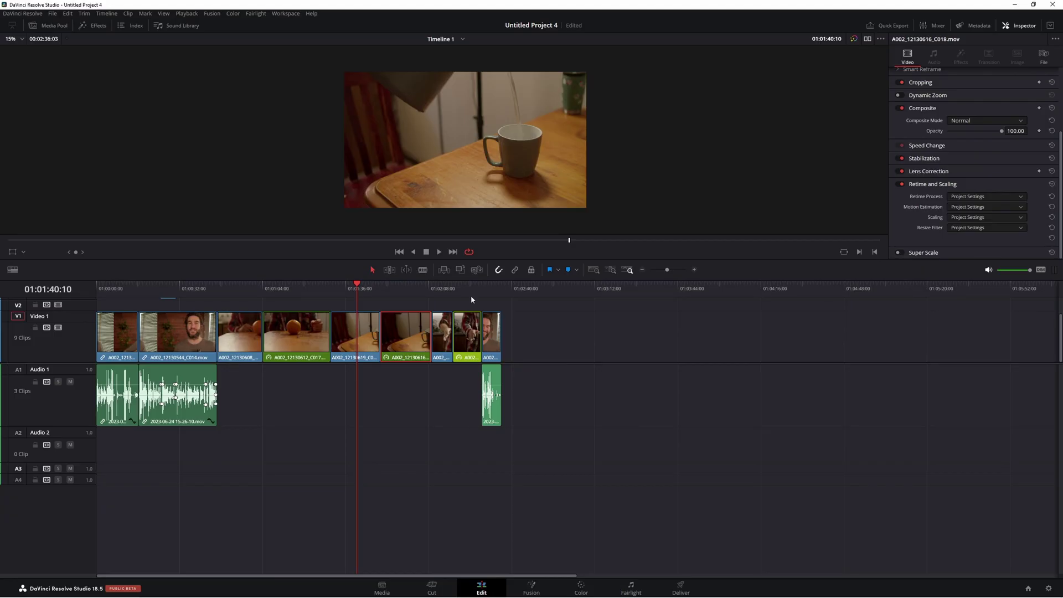
Select C023 Render 3 and check its File details: DNxHD 45 720p at 25 fps
click(432, 288)
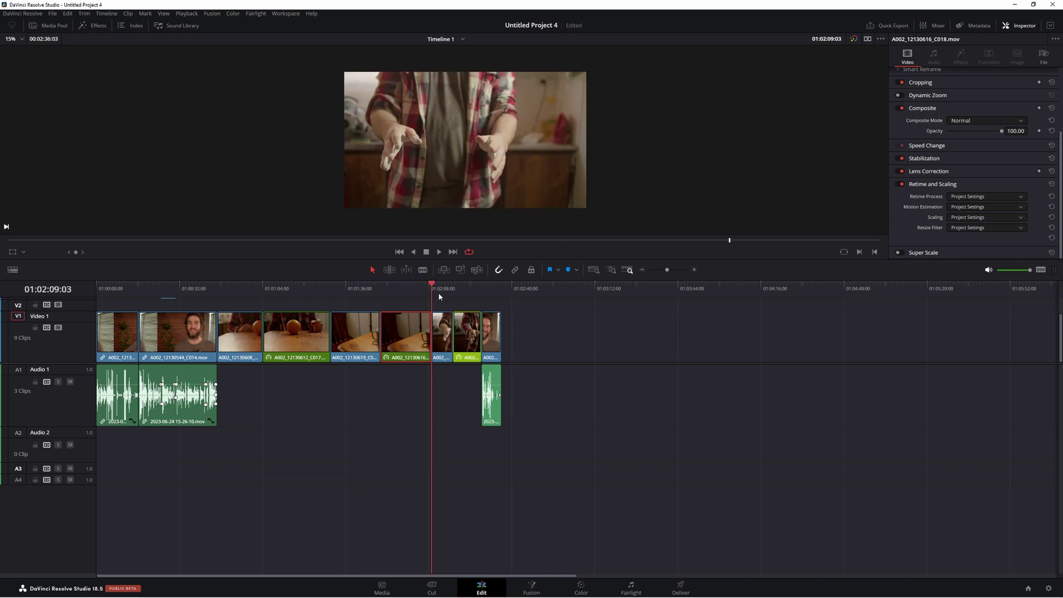
click(442, 344)
click(1043, 55)
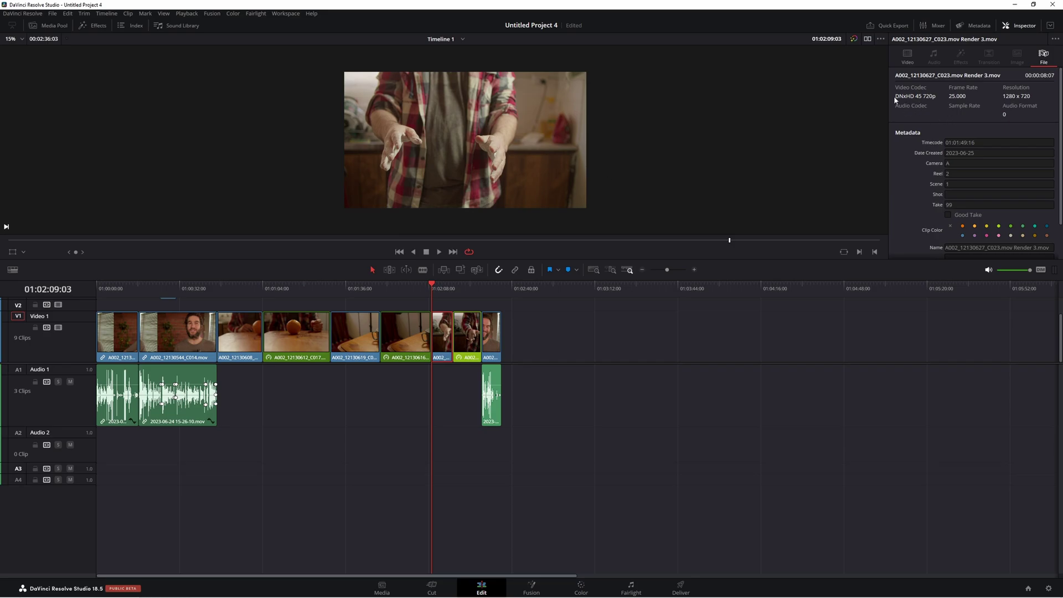
click(695, 270)
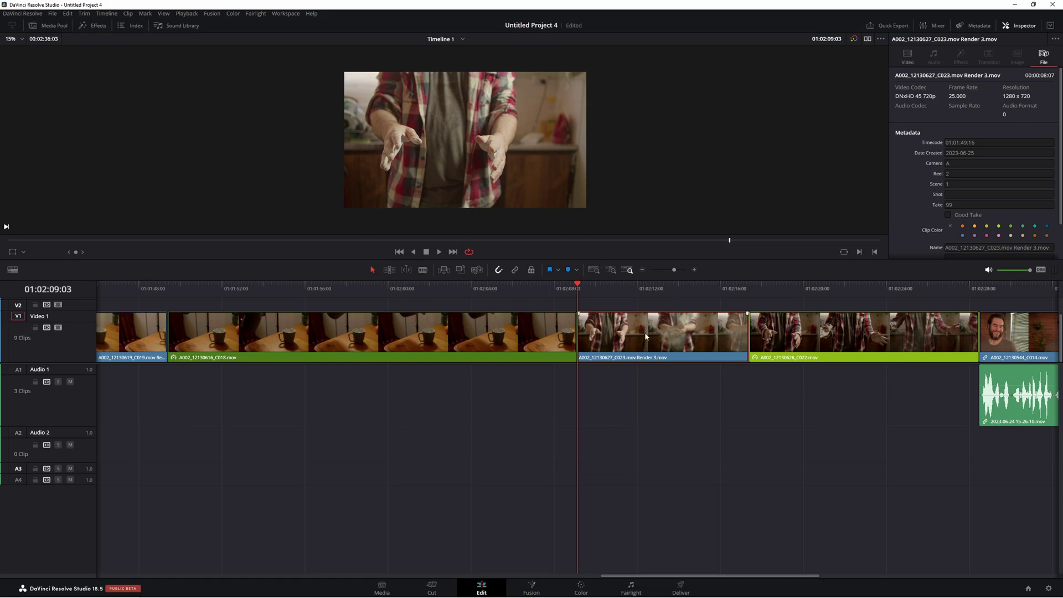
click(647, 296)
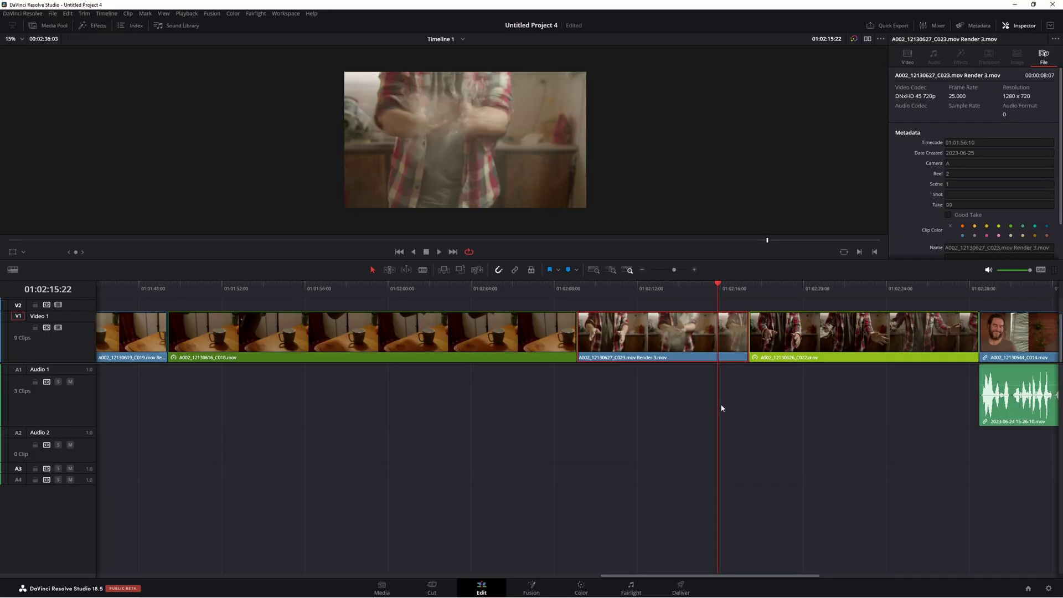
click(760, 292)
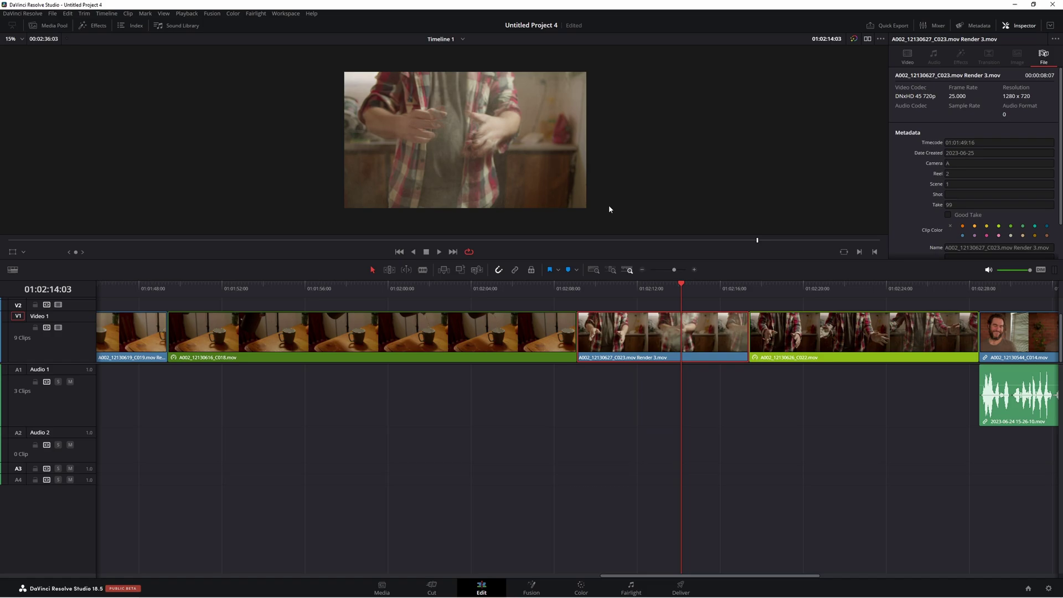
drag(671, 294, 109, 312)
Zoom out to show every clip and check C016's clip speed without changing it
click(642, 269)
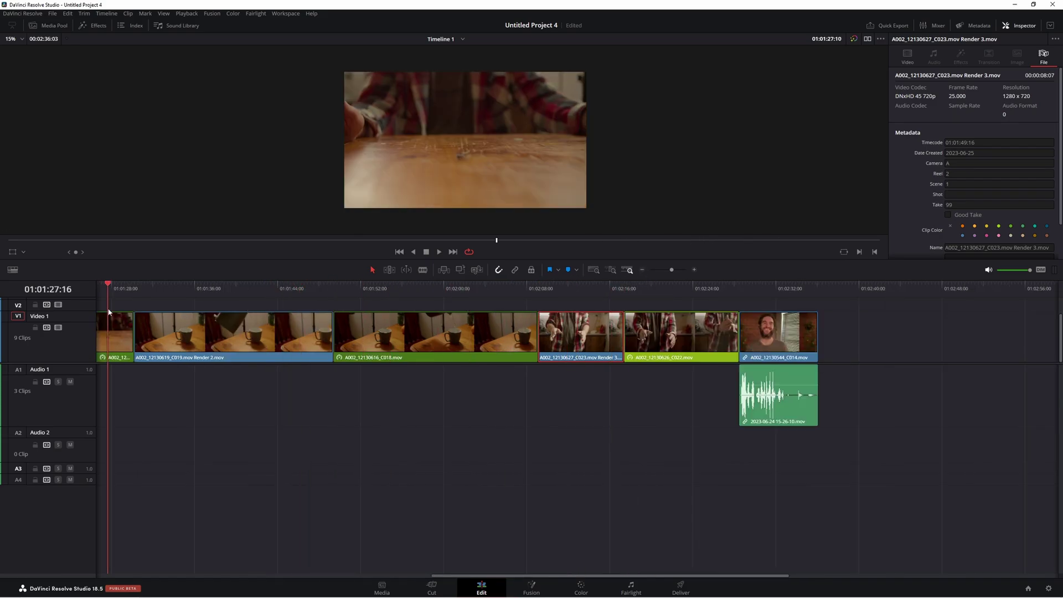
click(642, 269)
drag(465, 294, 397, 296)
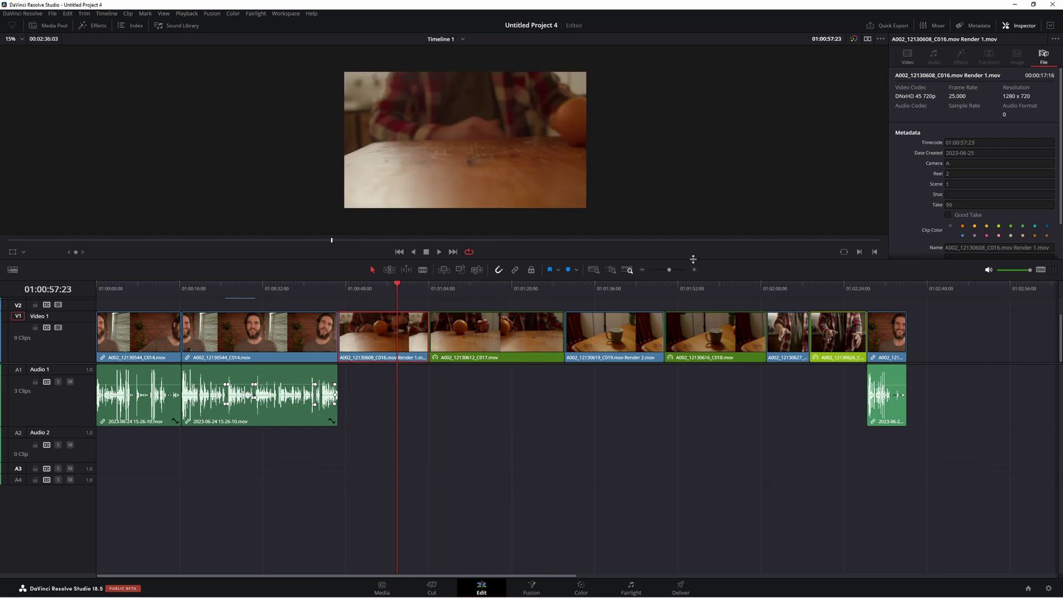
right_click(375, 344)
click(421, 210)
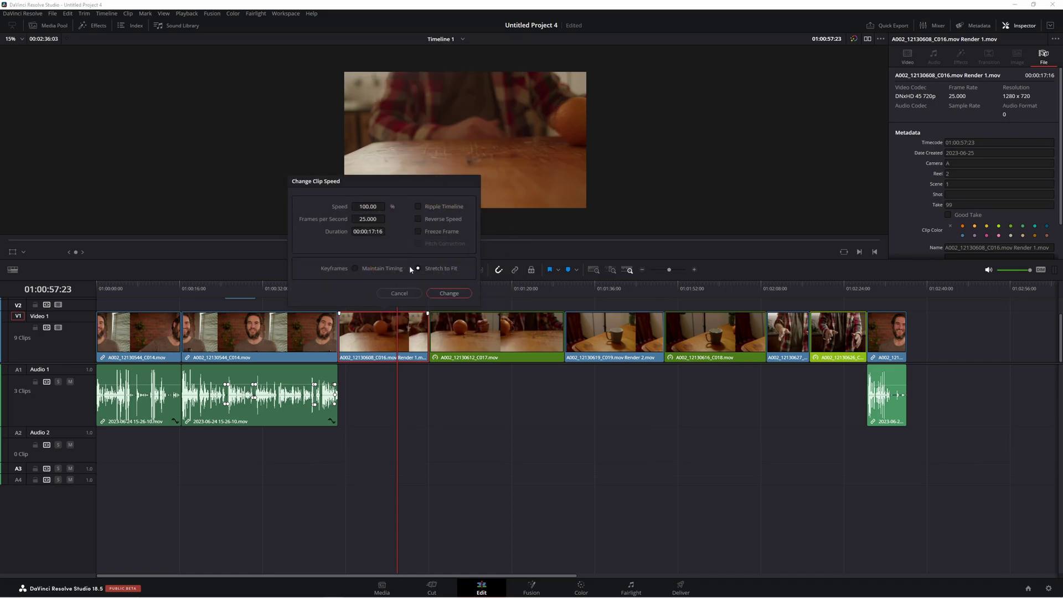
click(399, 292)
Review C016's Retime Process and Motion Estimation options, leaving both at Project Settings
click(914, 51)
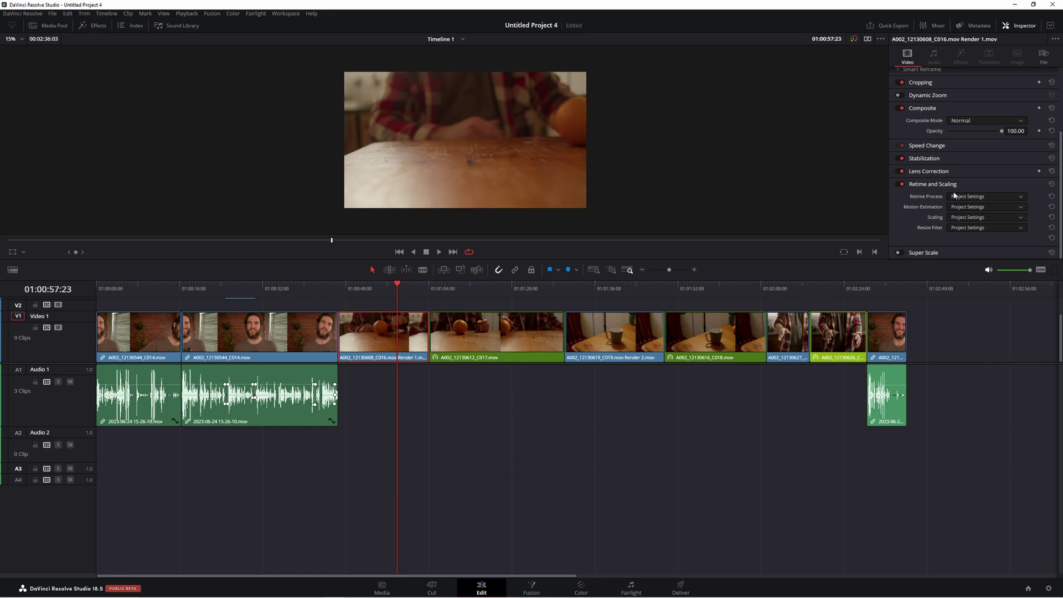
click(969, 198)
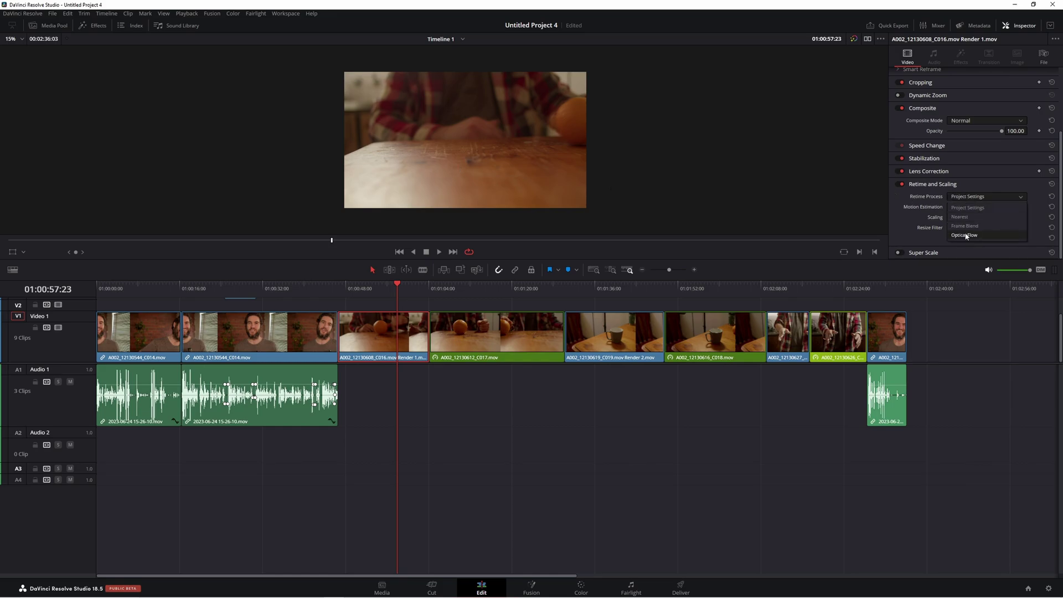
click(919, 211)
click(962, 208)
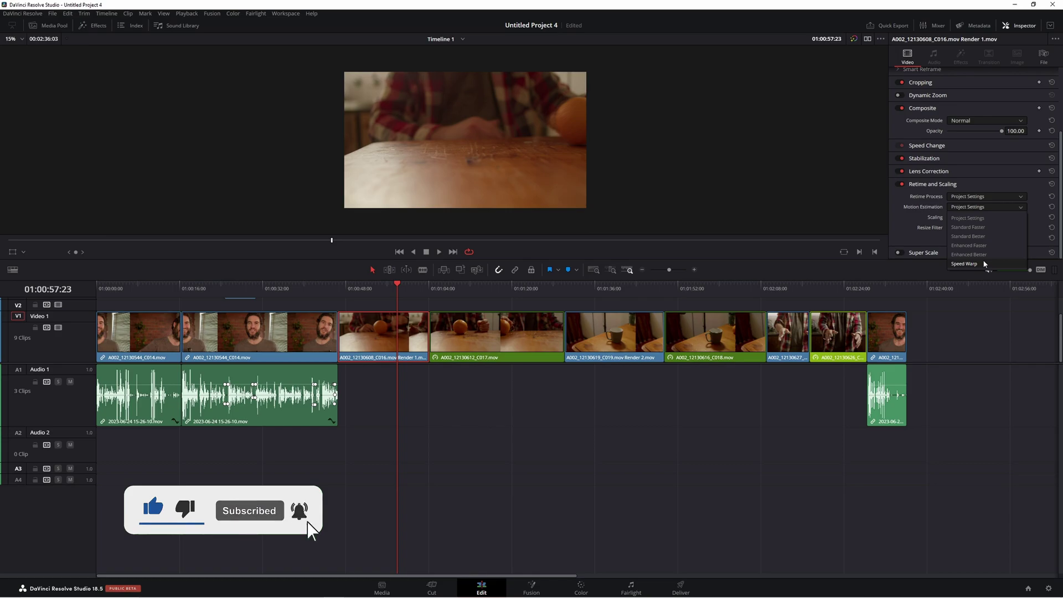
click(453, 303)
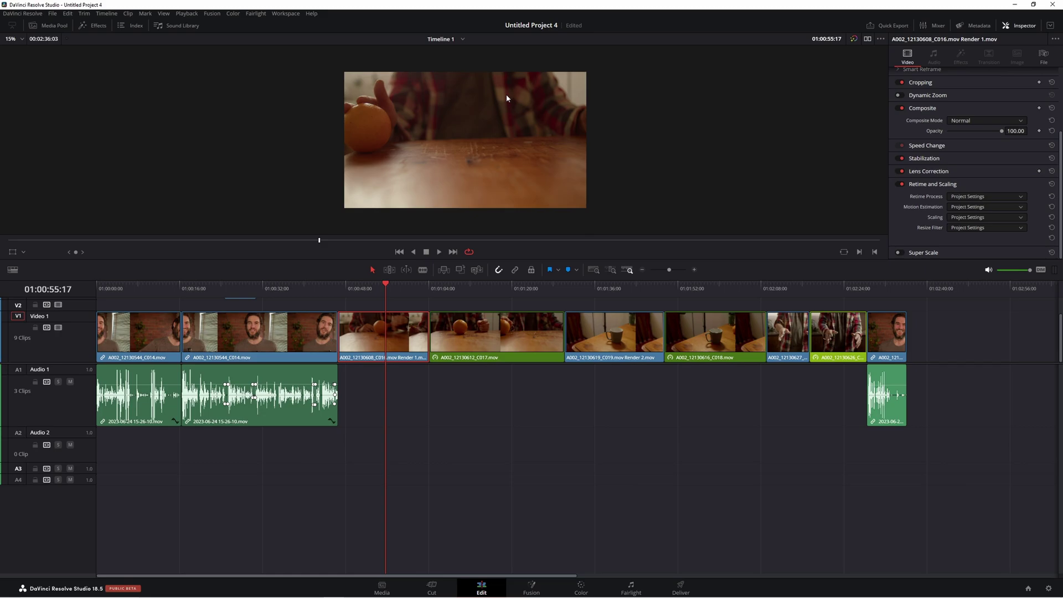